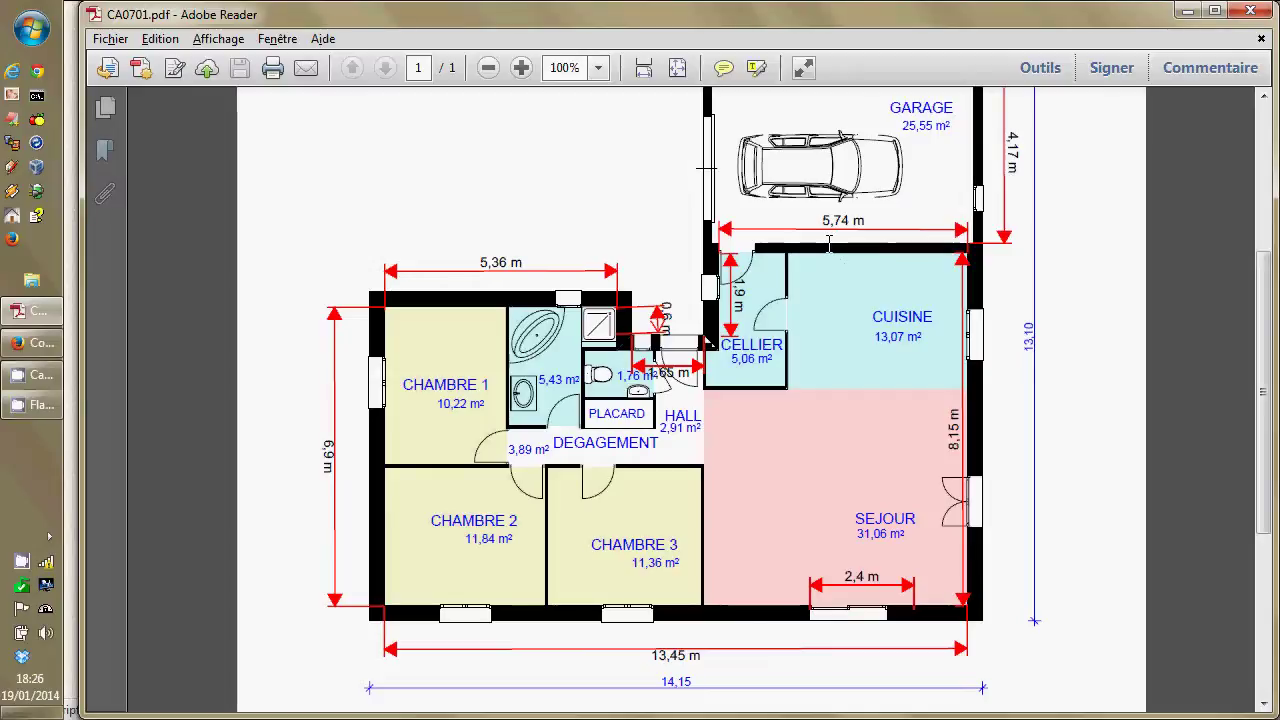
Switch to Comme Un Thermicien, enter a 5.74 by 2.5 wall under Murs sur locaux non chauffés, and delete the extra blank row.
{"action": "key", "text": "alt+Tab"}
{"action": "key", "text": "alt+Tab"}
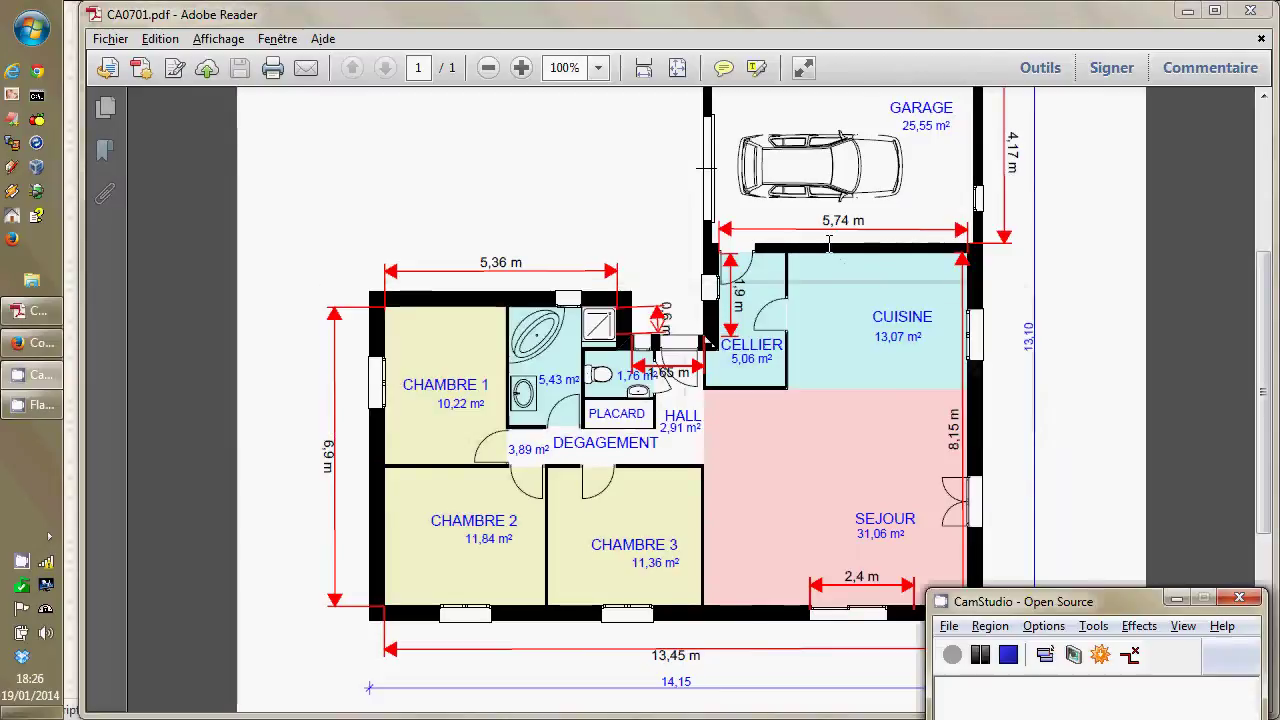
{"action": "left_click", "coordinate": [13, 352]}
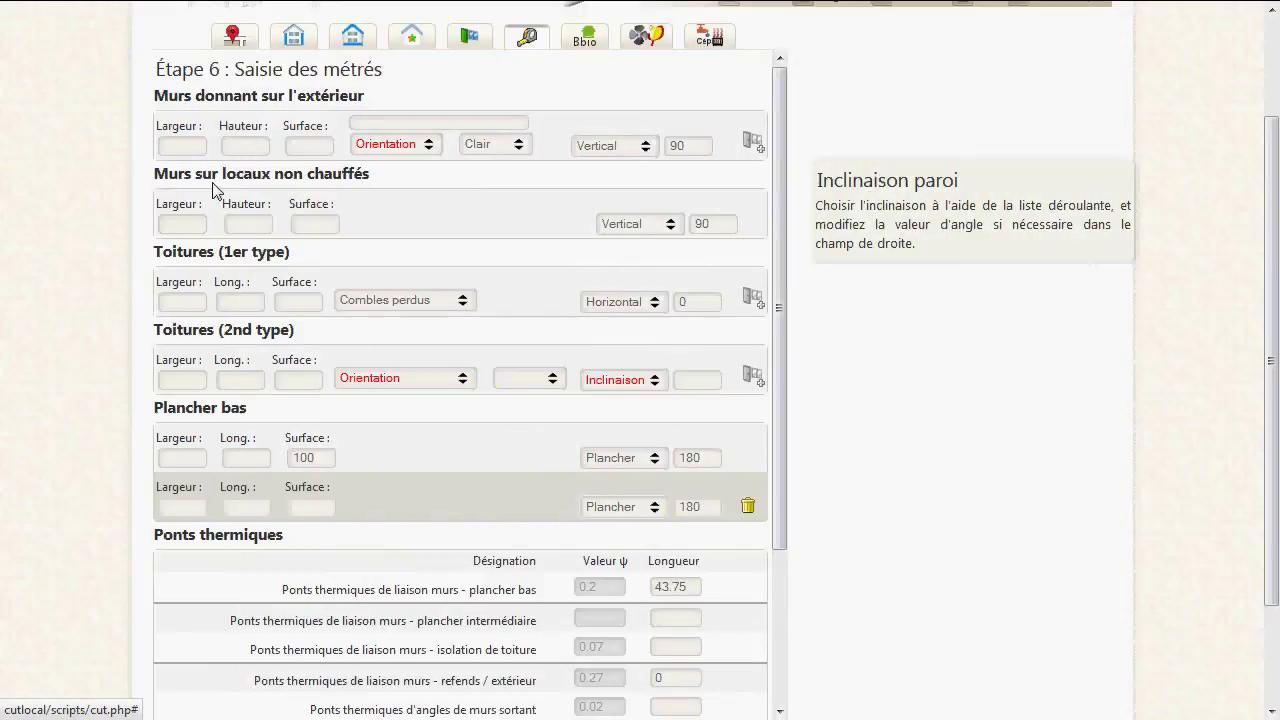
{"action": "left_click", "coordinate": [179, 225]}
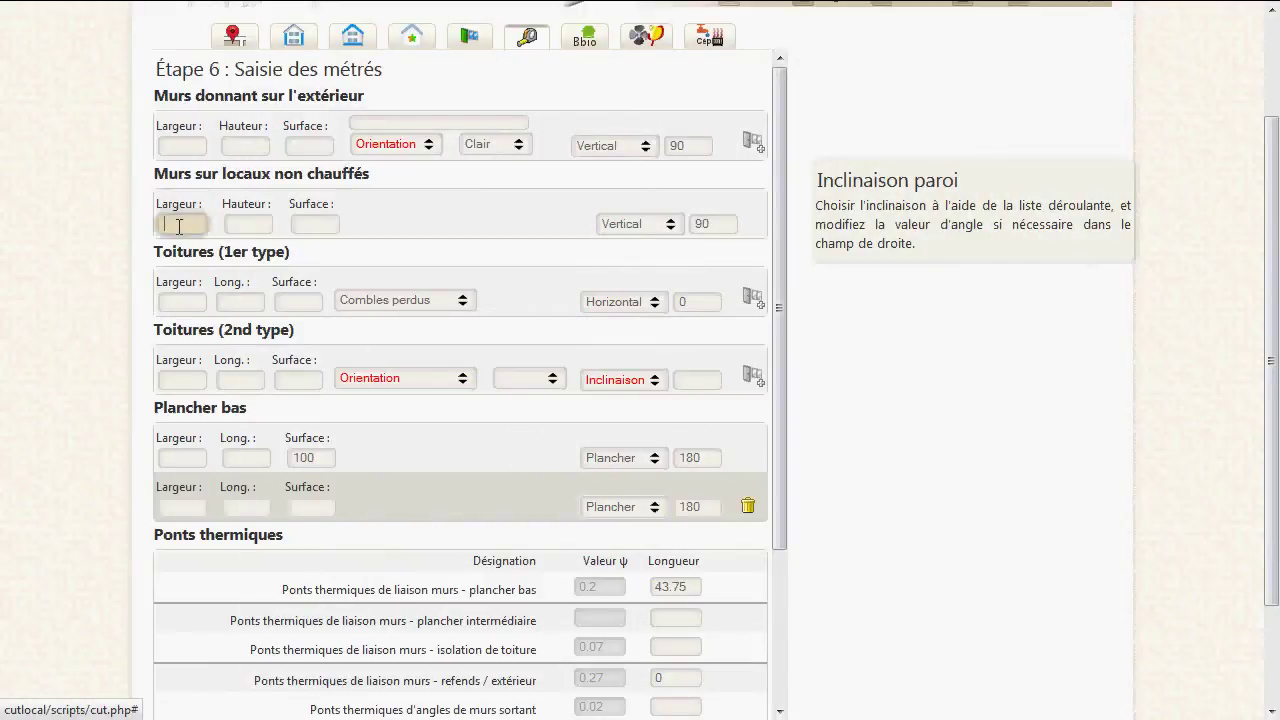
{"action": "type", "text": "5.74"}
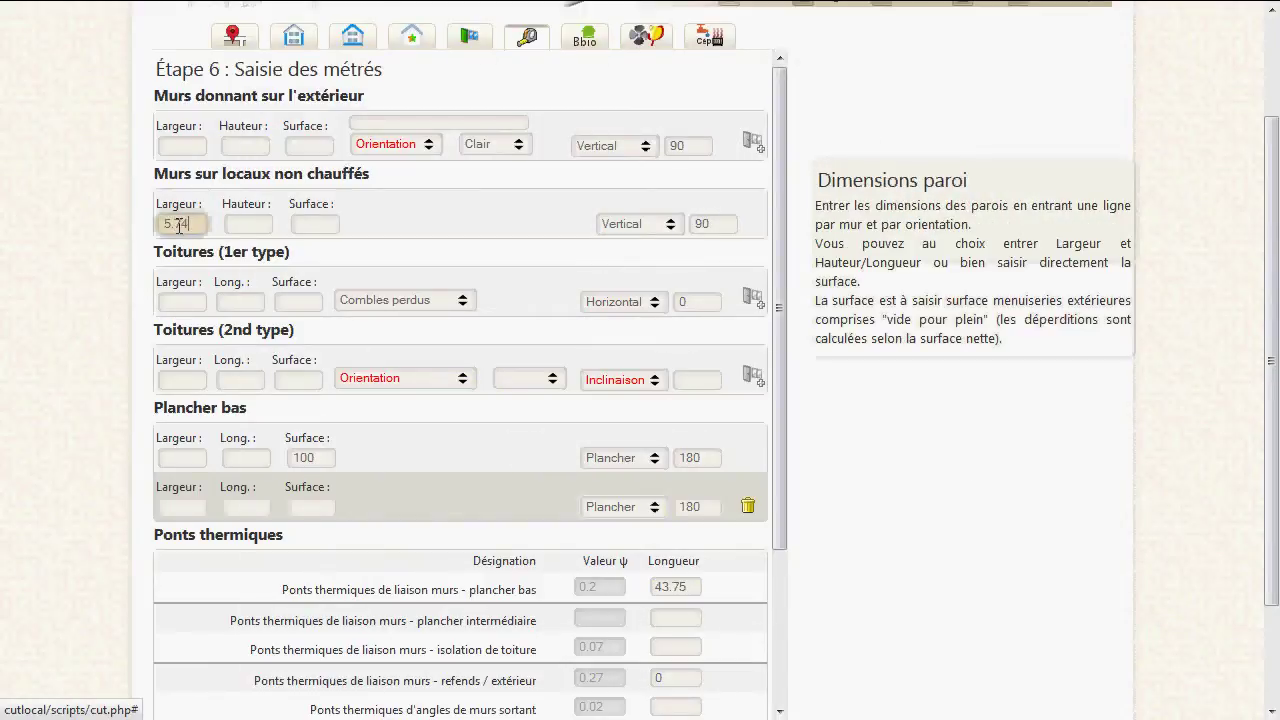
{"action": "key", "text": "Tab"}
{"action": "type", "text": "2.5"}
{"action": "key", "text": "Tab"}
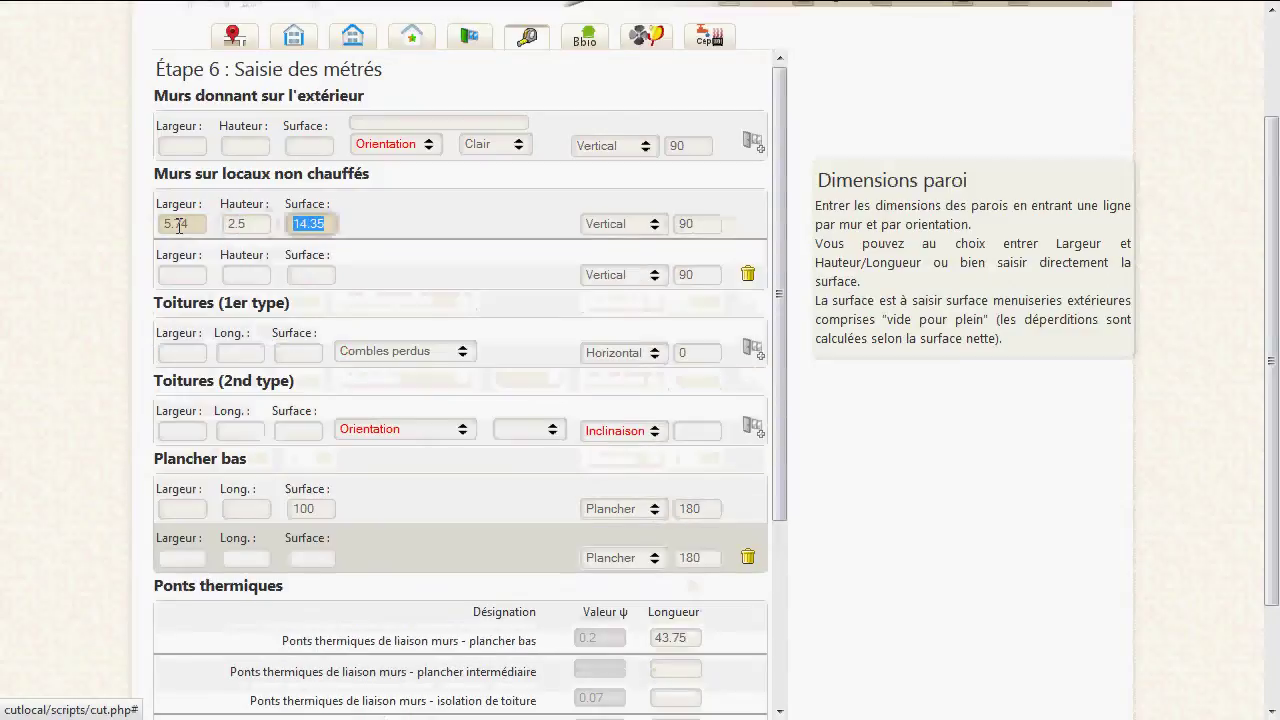
{"action": "left_click", "coordinate": [750, 278]}
Consult the floor plan in Adobe Reader and enter the first exterior wall with width 8.15 and height 2.5.
{"action": "key", "text": "alt+Tab"}
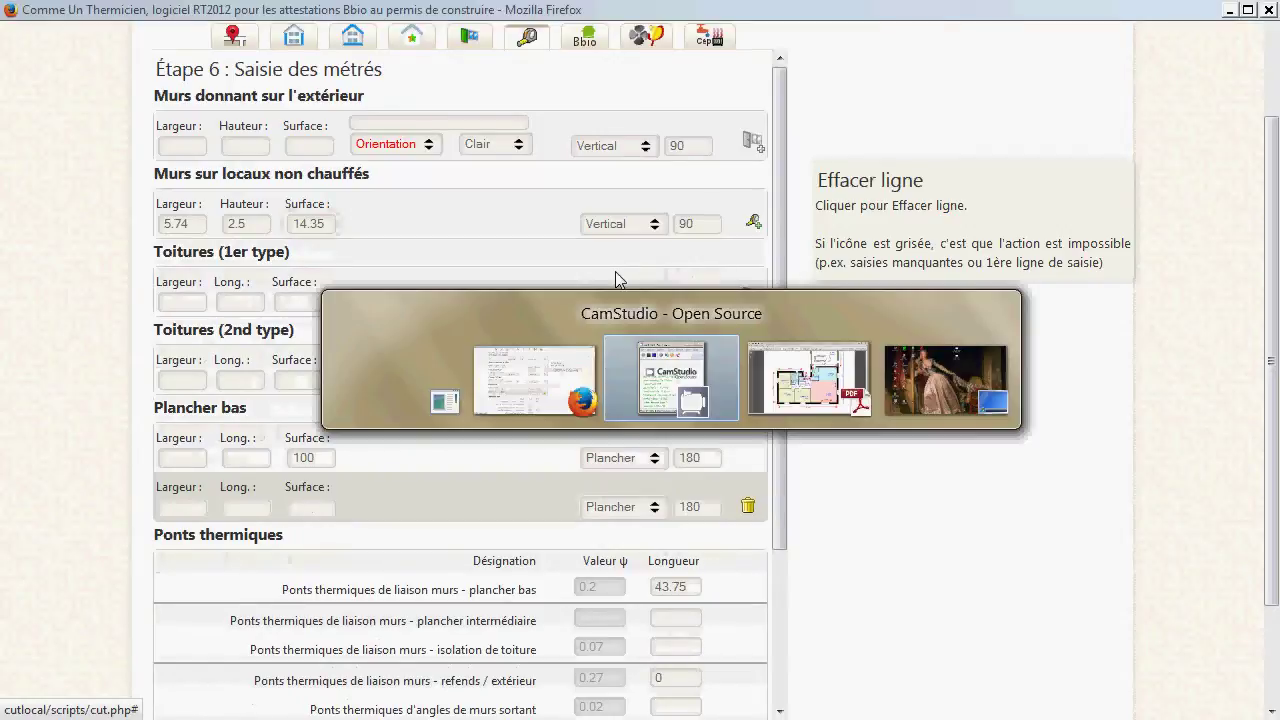
{"action": "key", "text": "alt+Tab"}
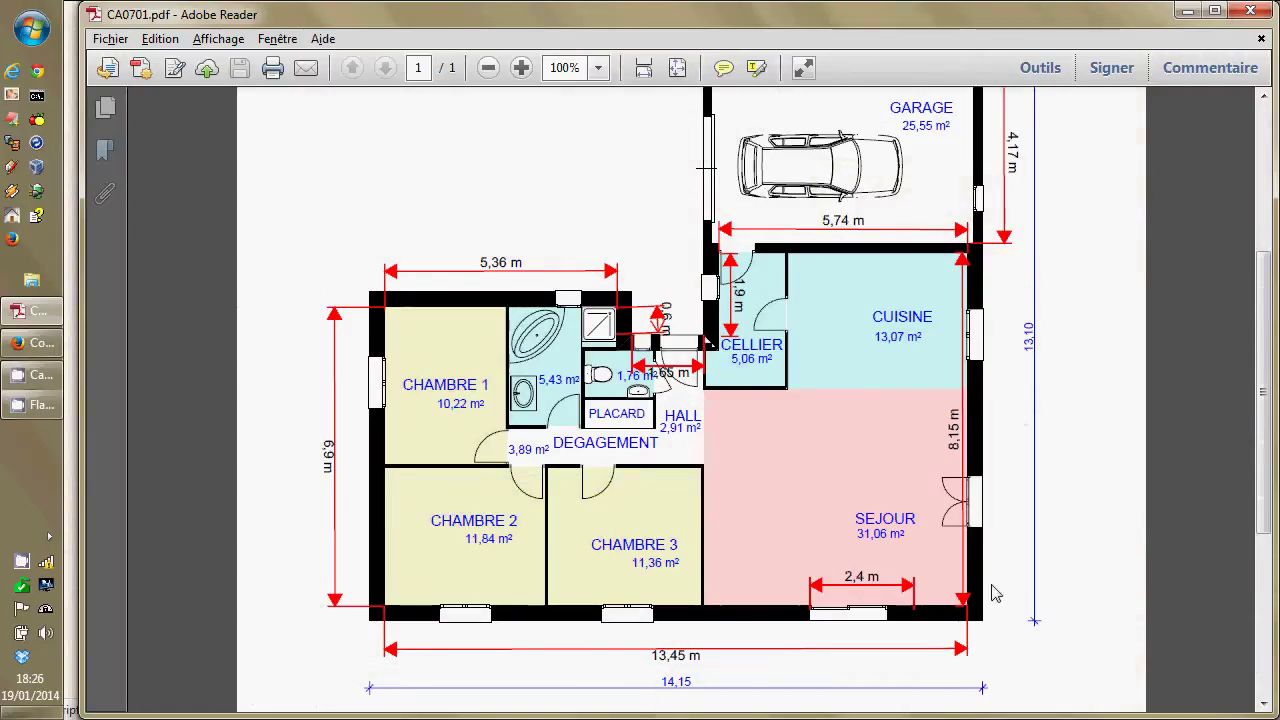
{"action": "key", "text": "alt+Tab"}
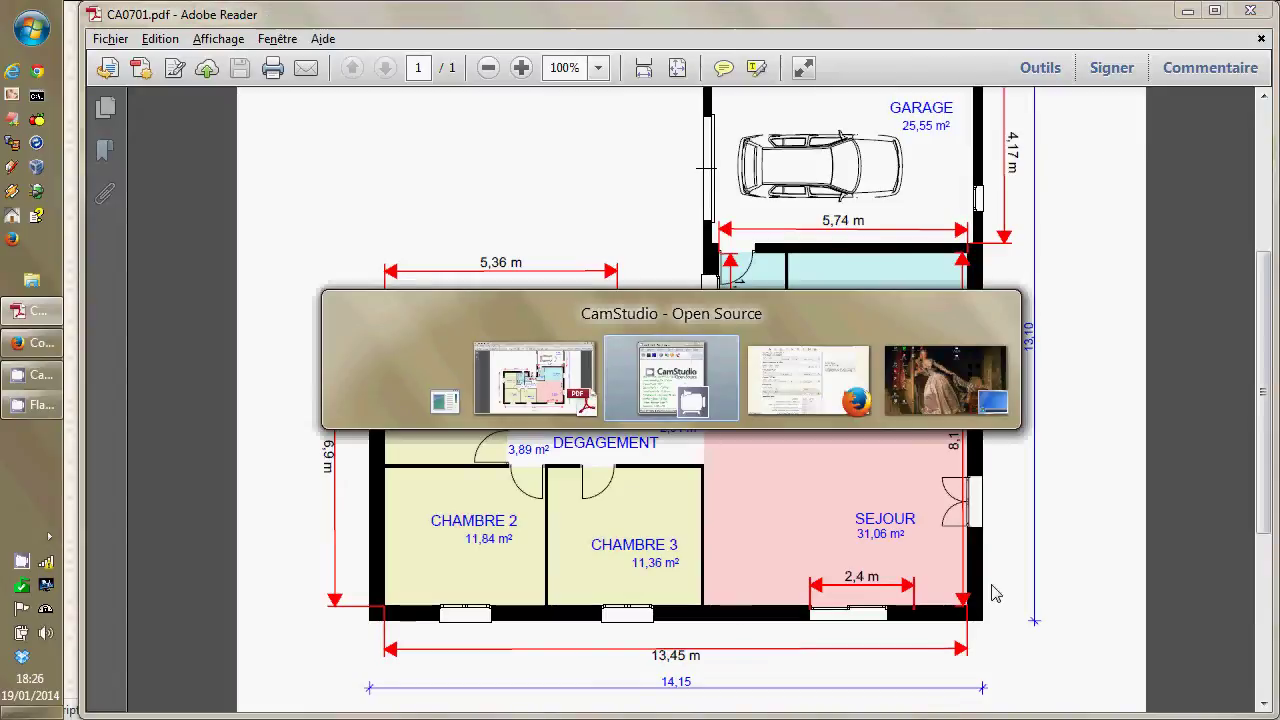
{"action": "key", "text": "alt+Tab"}
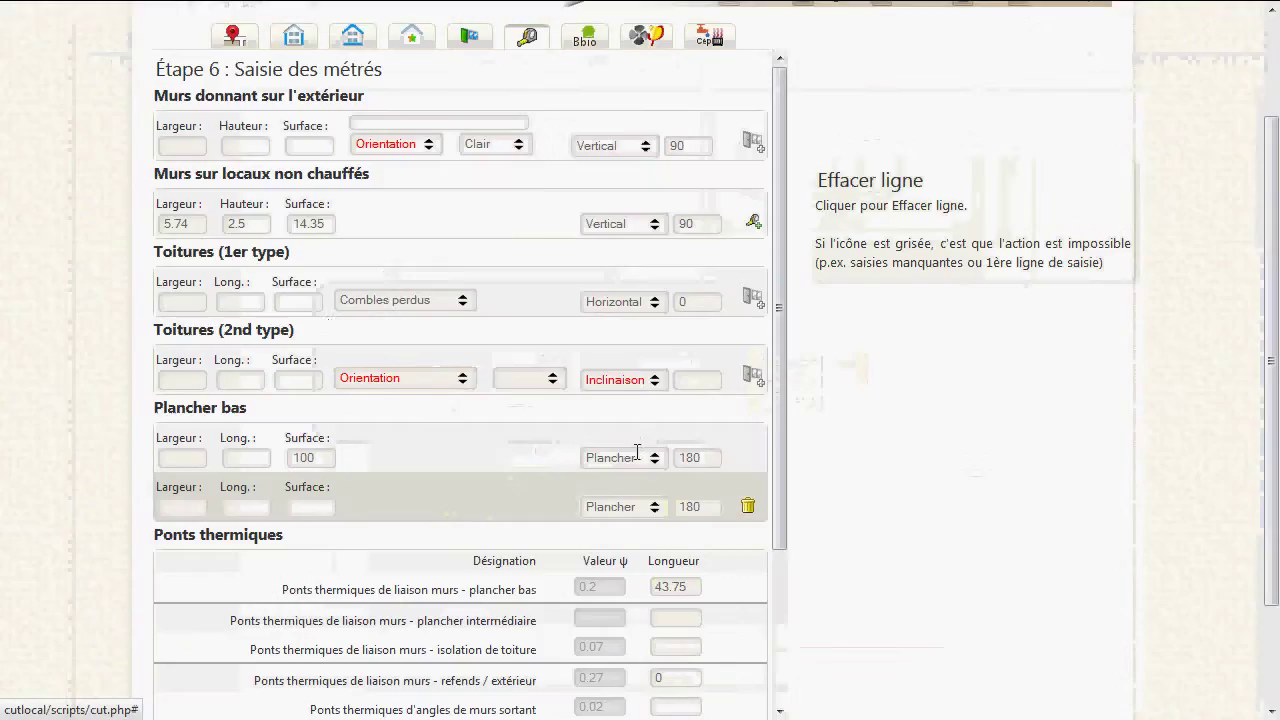
{"action": "left_click", "coordinate": [185, 147]}
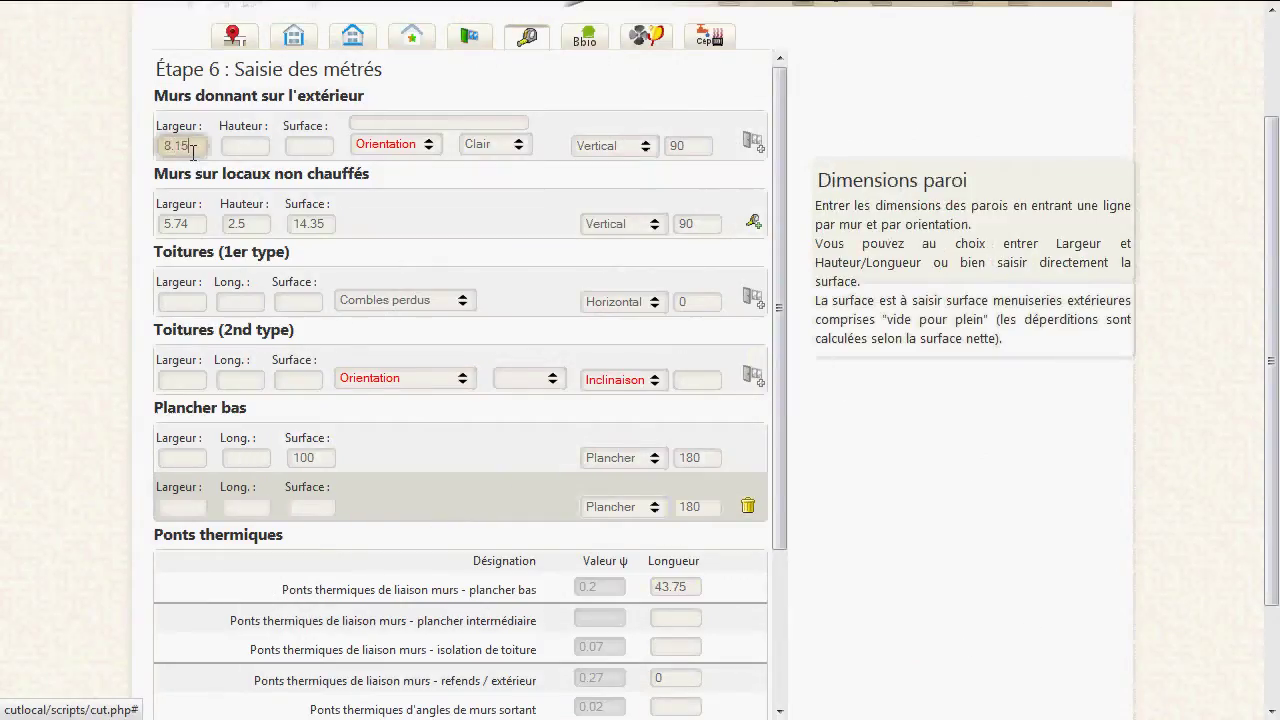
{"action": "key", "text": "Tab"}
{"action": "type", "text": "2.5"}
{"action": "key", "text": "Tab"}
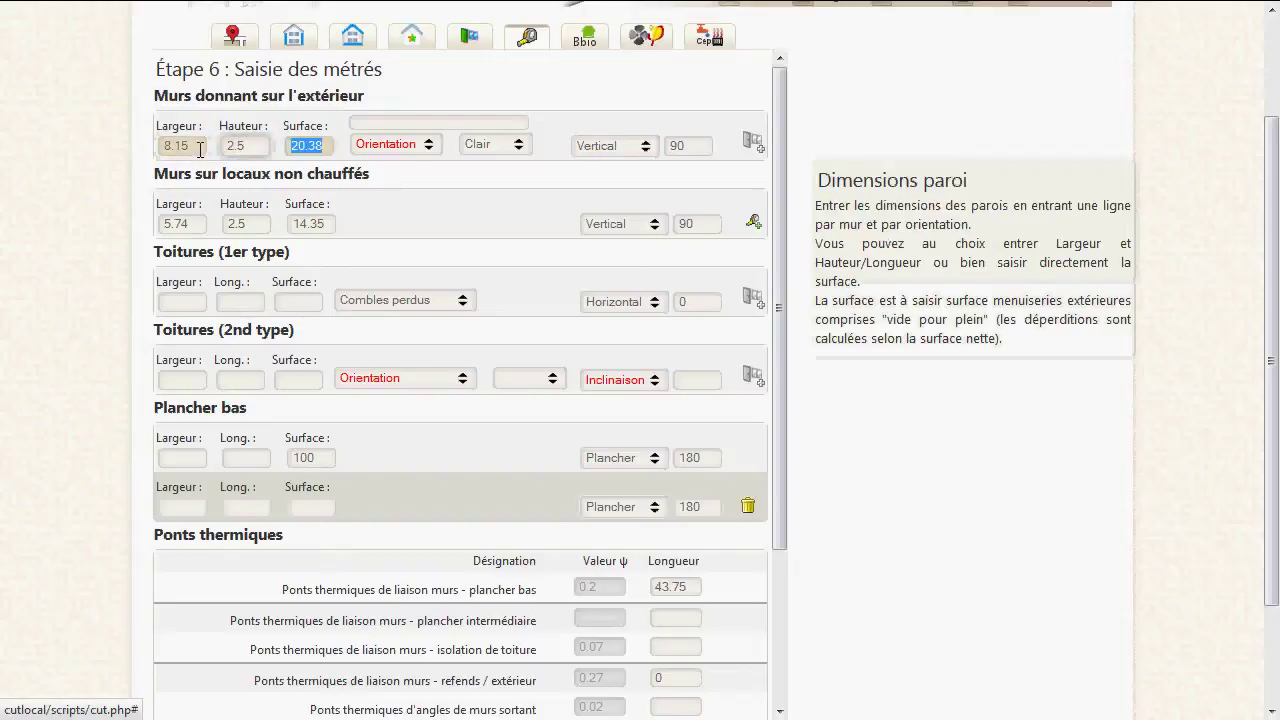
Label the 8.15 wide exterior wall "mur est" and set its orientation to Est.
{"action": "left_click", "coordinate": [365, 118]}
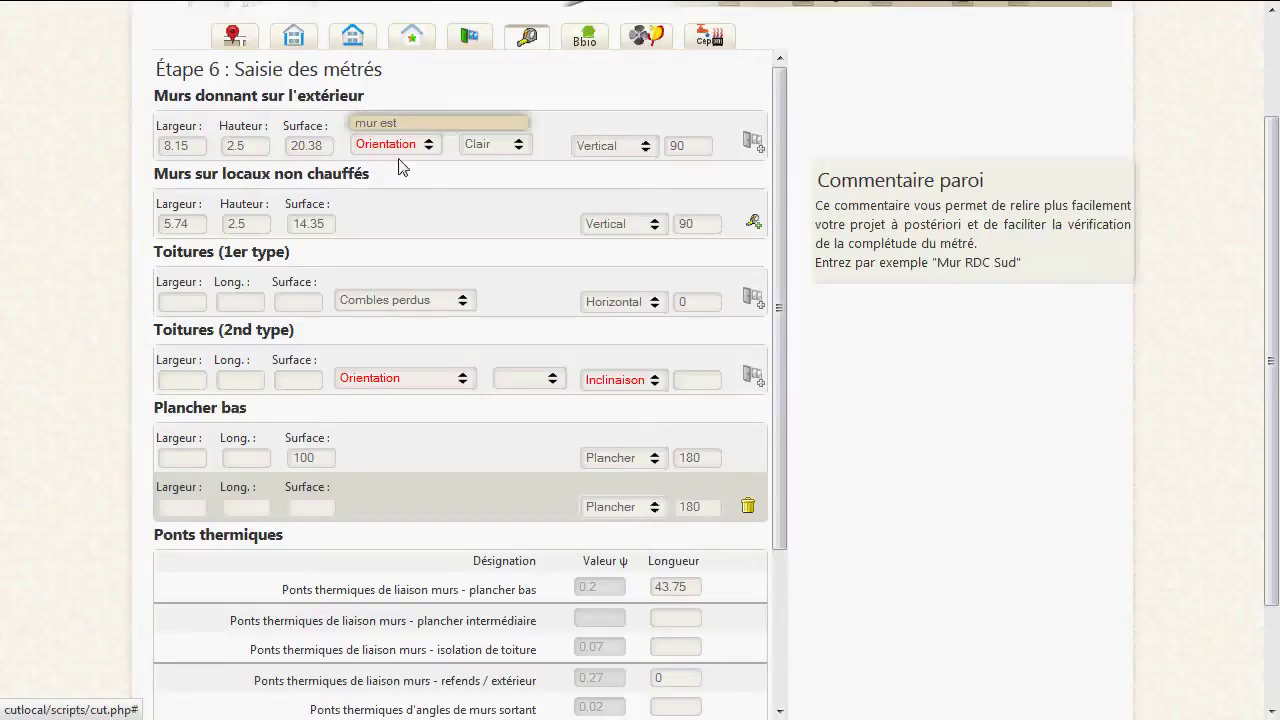
{"action": "left_click", "coordinate": [390, 145]}
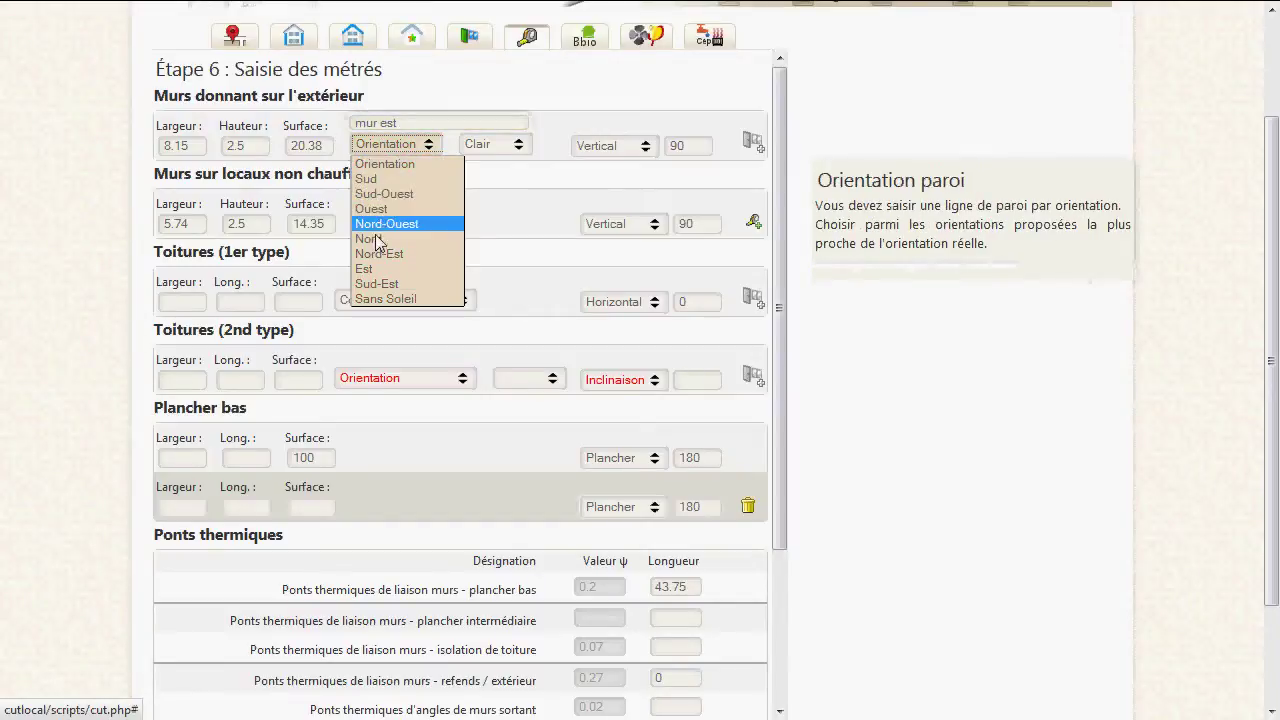
{"action": "left_click", "coordinate": [375, 268]}
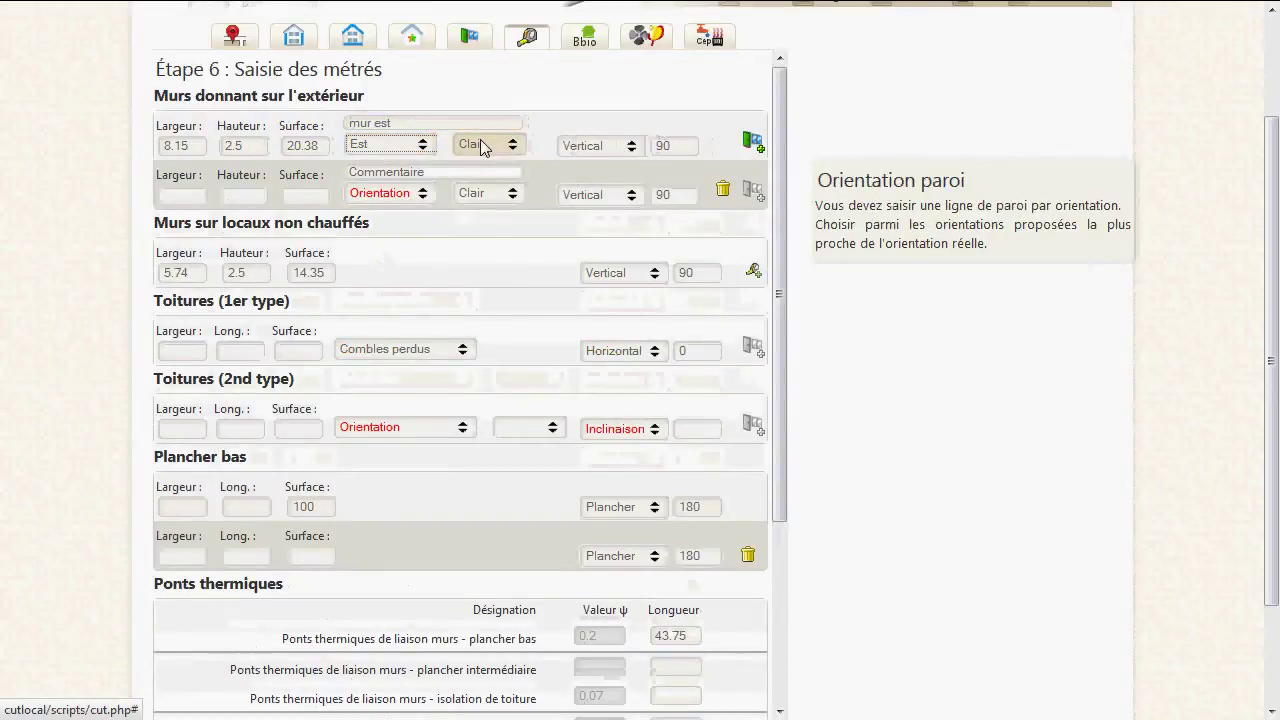
{"action": "mouse_move", "coordinate": [481, 147]}
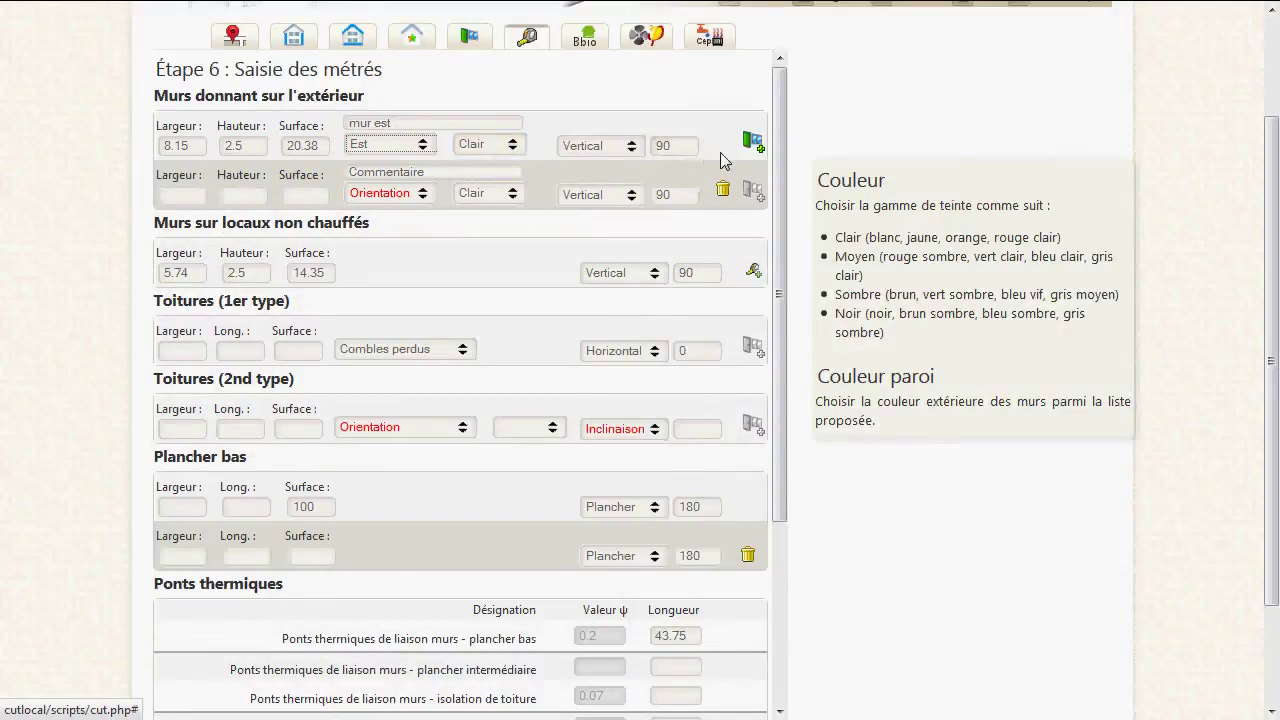
Add a PVC Uf1.8 Ug1.1, à frappe, avec occultation window of 1.20x1.25 to the east wall, consulting the floor plan.
{"action": "left_click", "coordinate": [750, 146]}
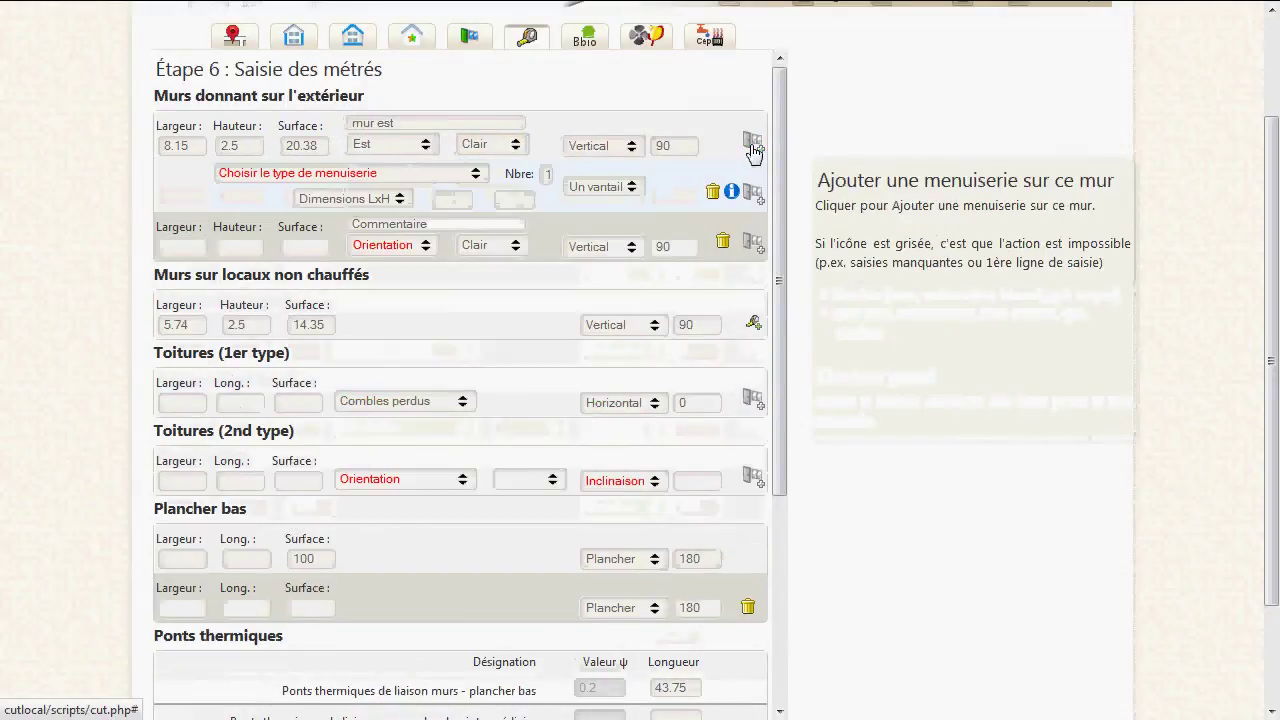
{"action": "key", "text": "alt+Tab"}
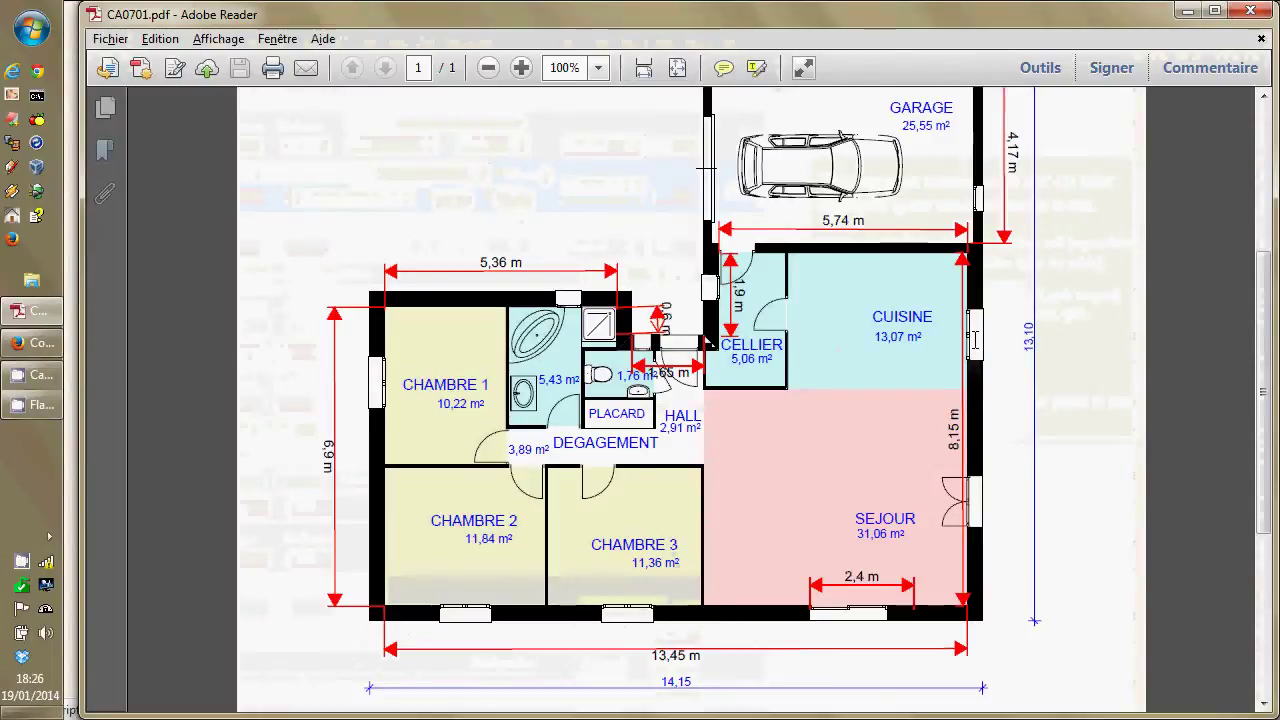
{"action": "key", "text": "alt+Tab"}
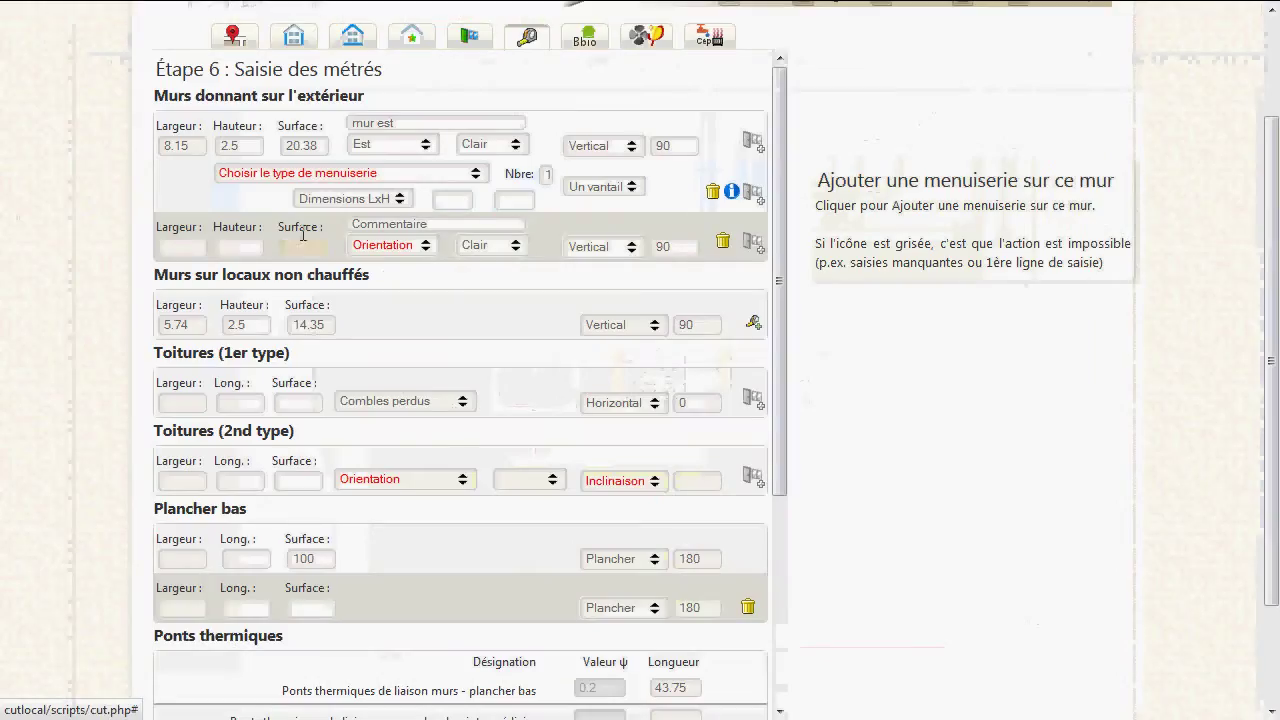
{"action": "left_click", "coordinate": [288, 174]}
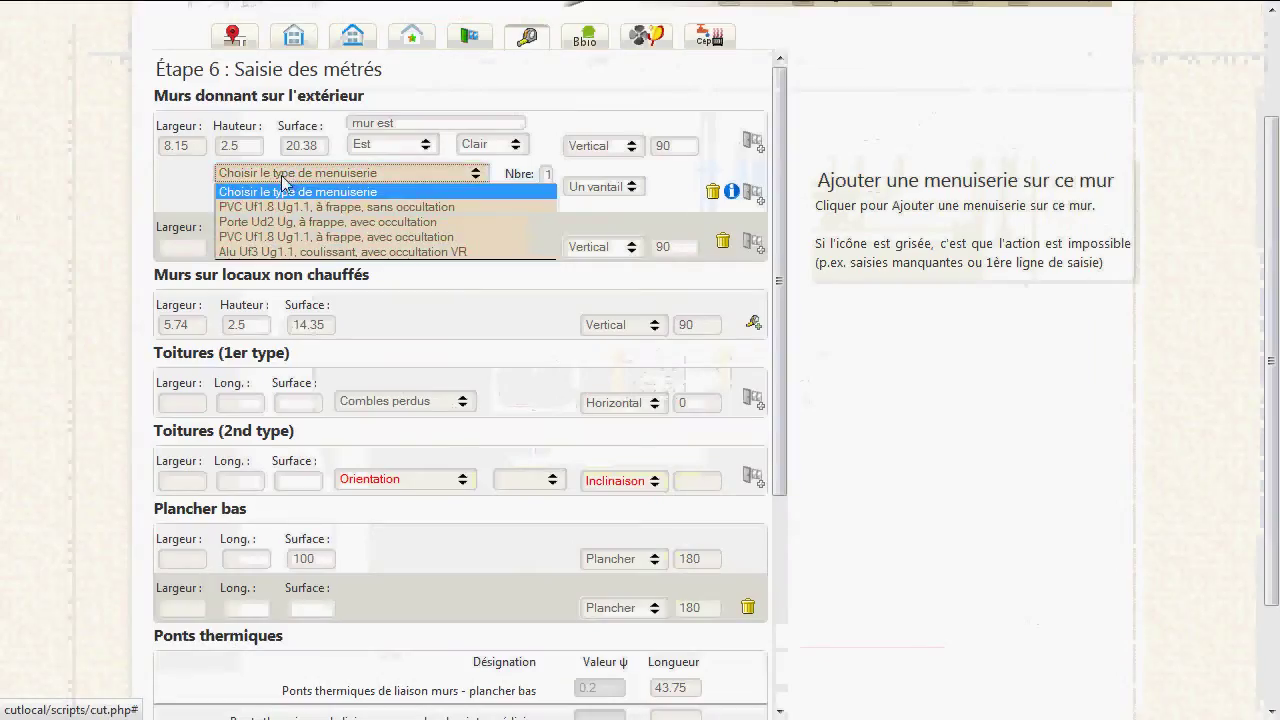
{"action": "left_click", "coordinate": [260, 238]}
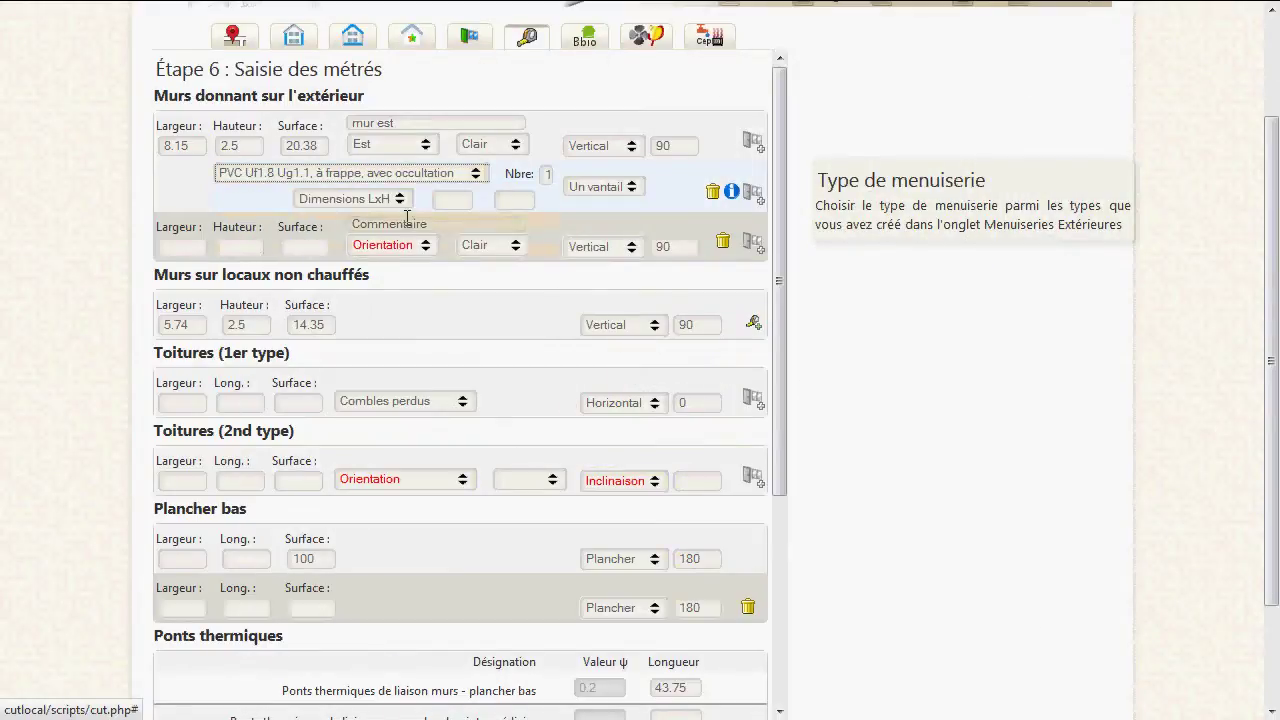
{"action": "left_click", "coordinate": [360, 199]}
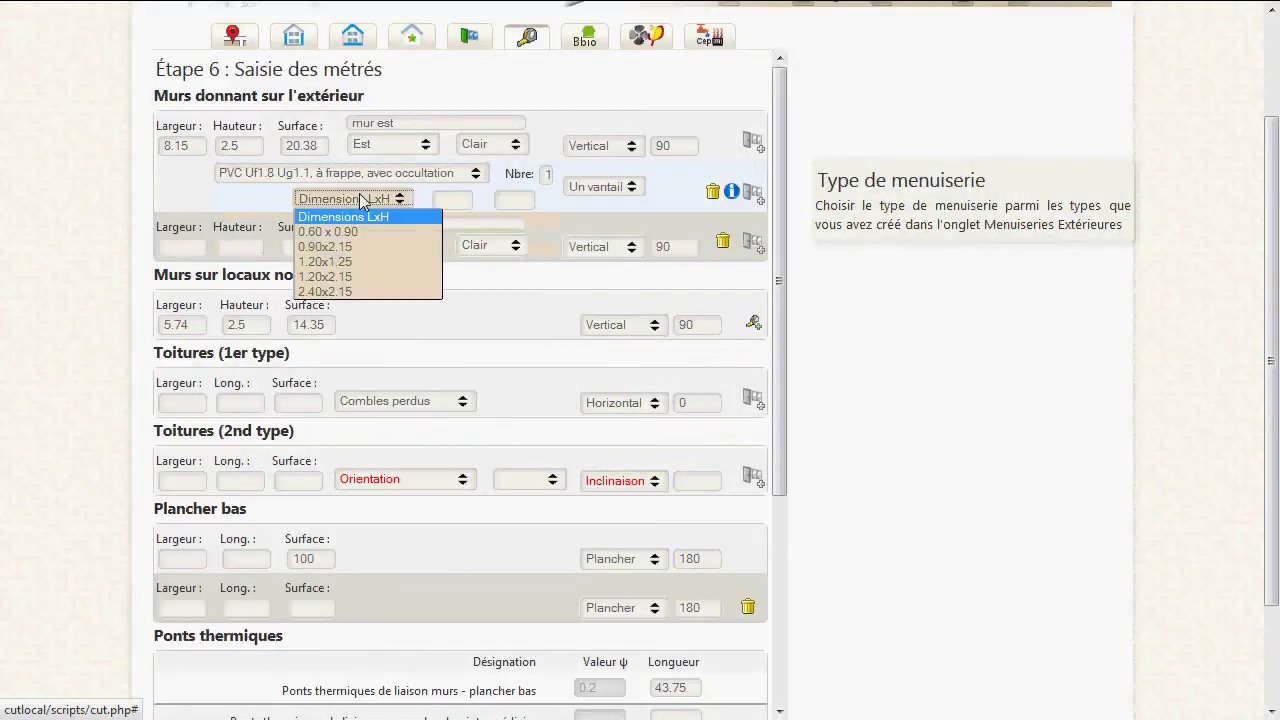
{"action": "left_click", "coordinate": [339, 264]}
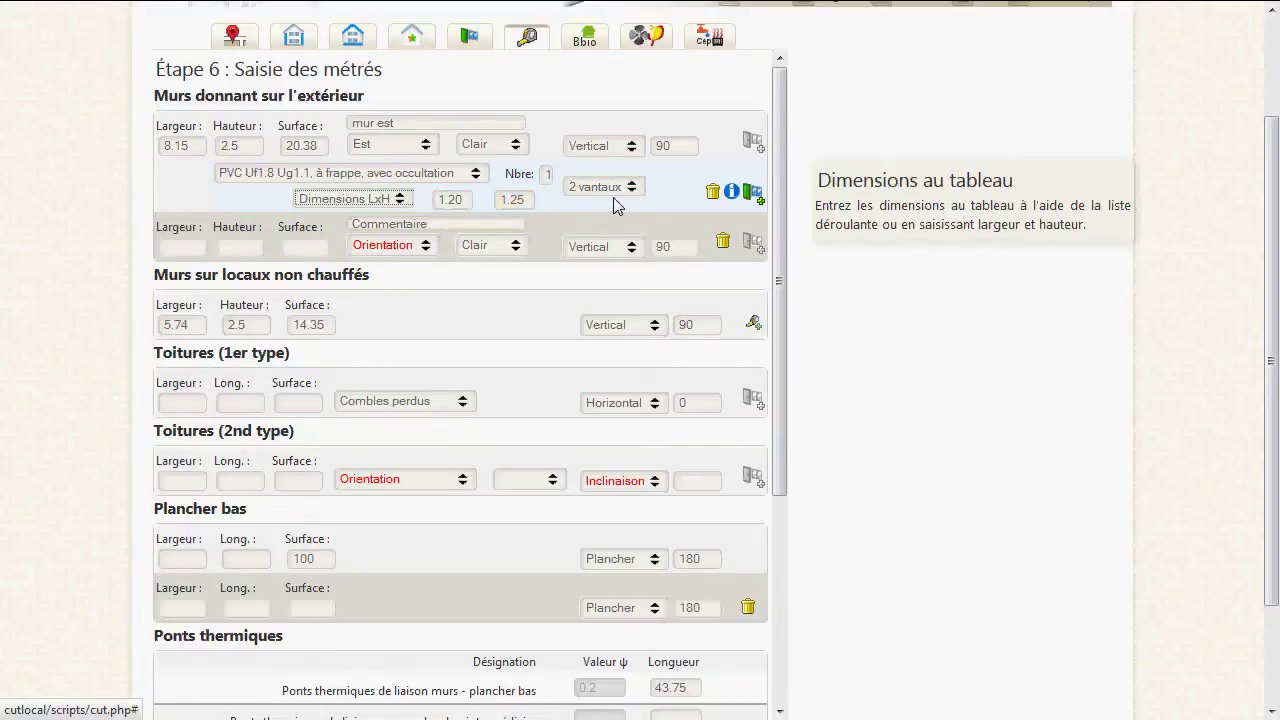
Add a second PVC Uf1.8 Ug1.1, à frappe, avec occultation opening of 1.20x2.15 to the east wall.
{"action": "left_click", "coordinate": [755, 196]}
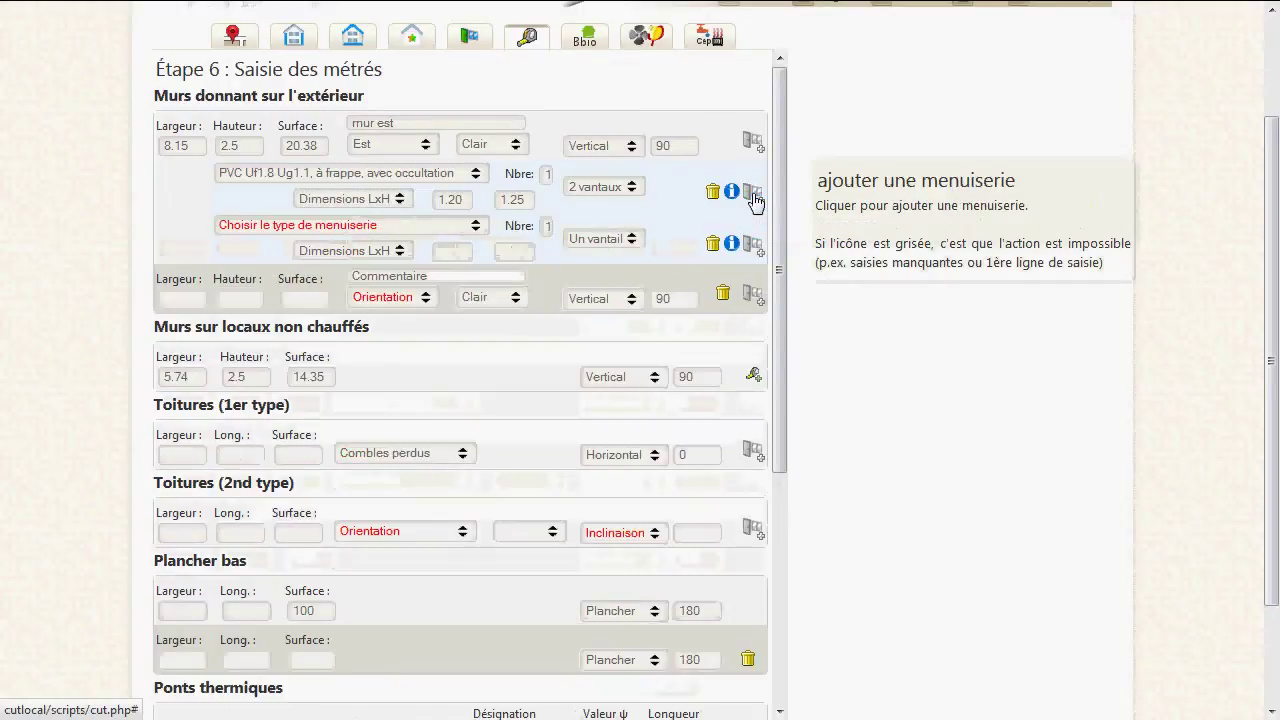
{"action": "left_click", "coordinate": [350, 228]}
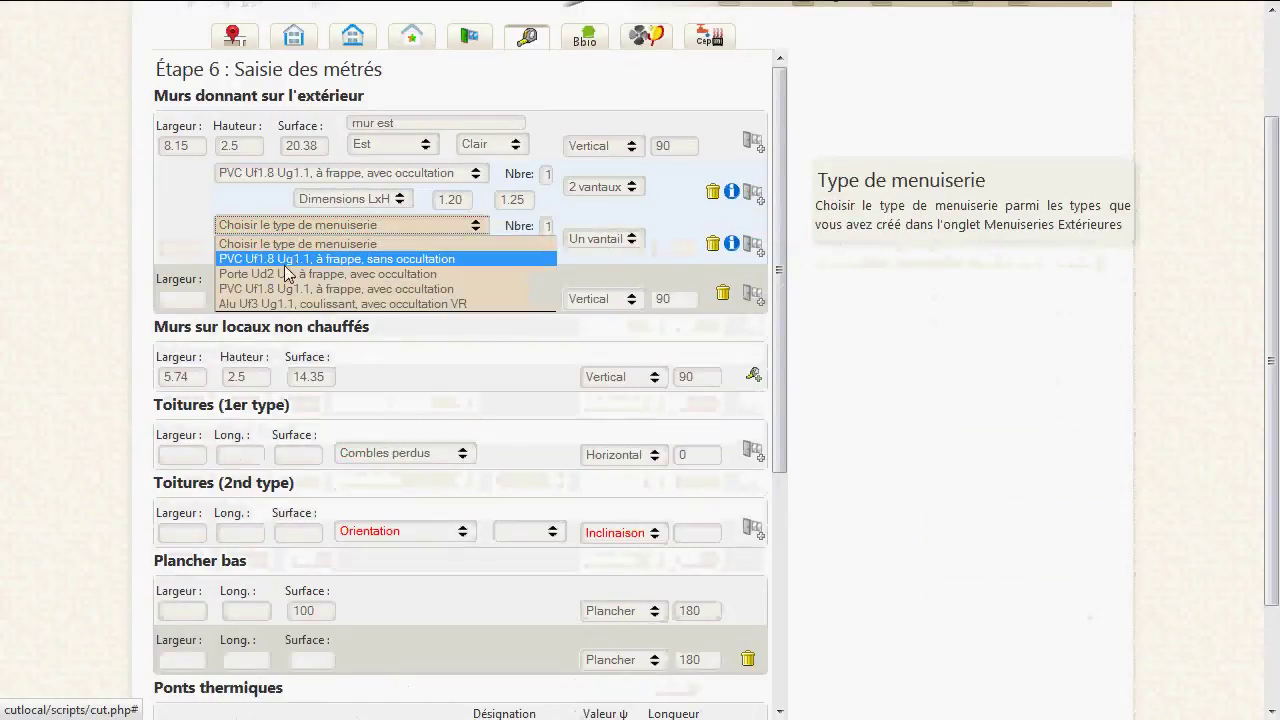
{"action": "left_click", "coordinate": [284, 290]}
{"action": "left_click", "coordinate": [320, 251]}
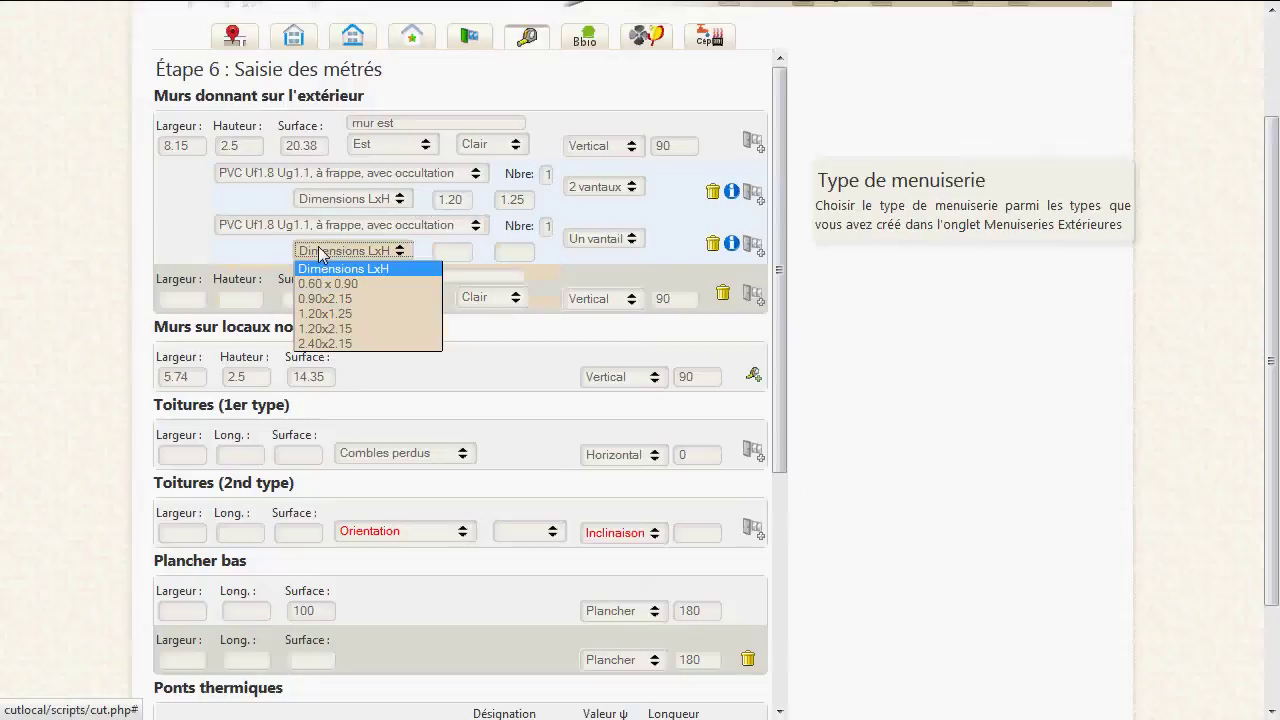
{"action": "left_click", "coordinate": [334, 329]}
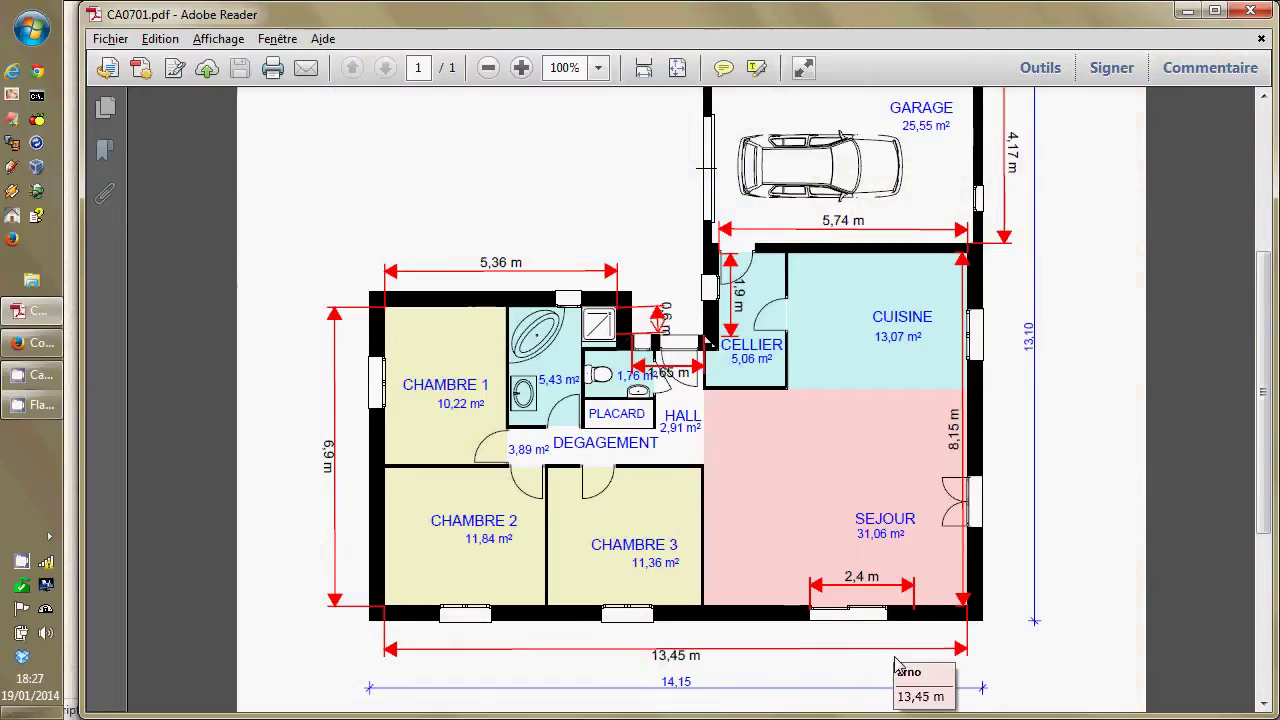
Enter a second exterior wall with width 13.45 and height 2.5 in the blank row below the east wall.
{"action": "key", "text": "alt+Tab"}
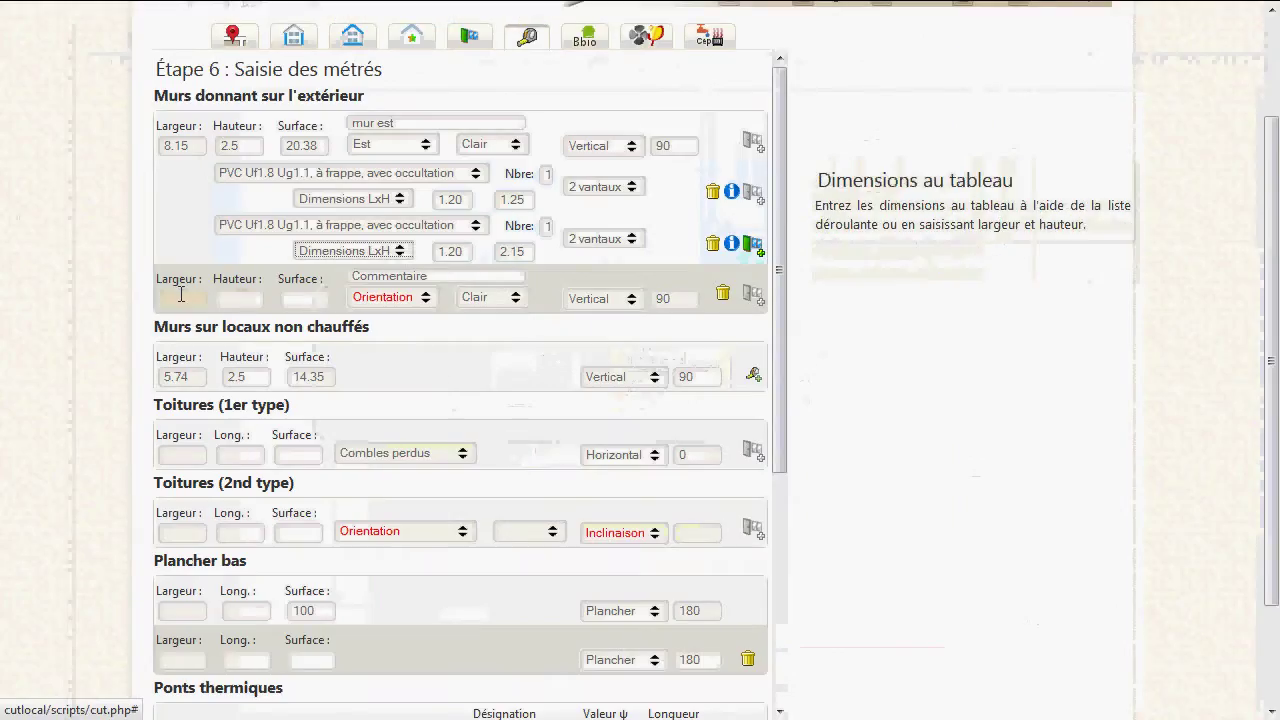
{"action": "left_click", "coordinate": [181, 296]}
{"action": "type", "text": "13."}
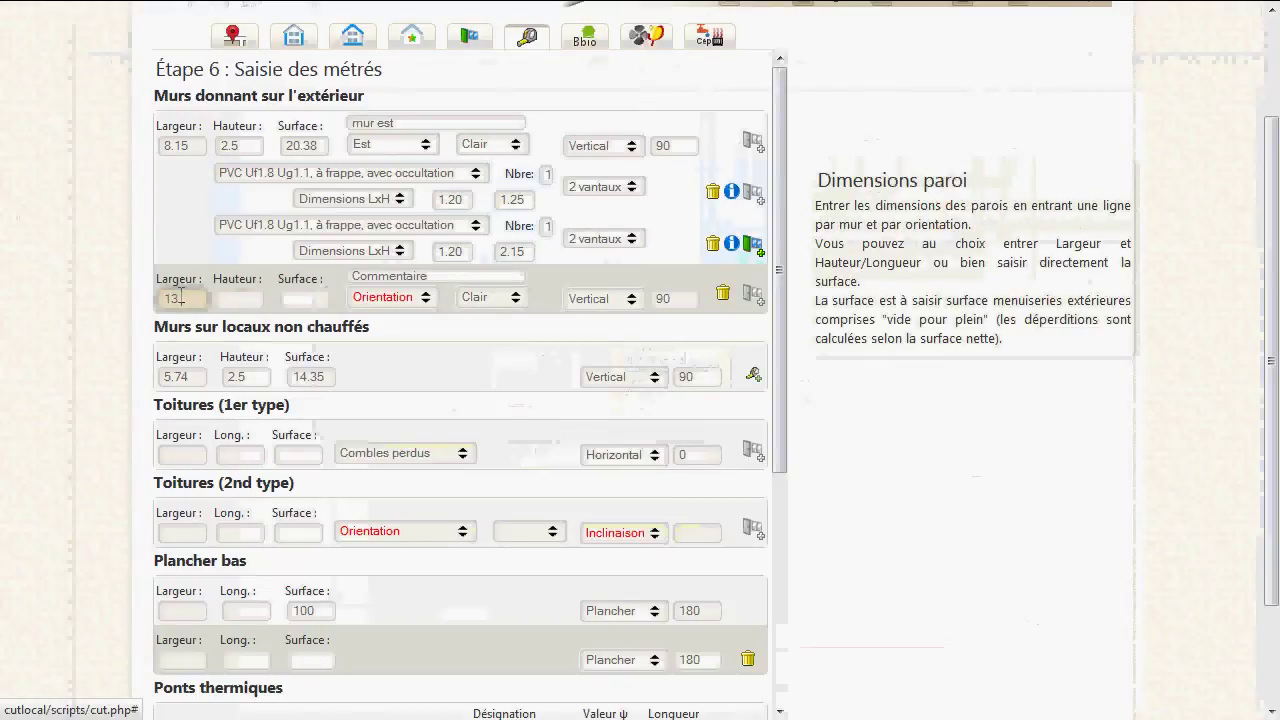
{"action": "type", "text": "35"}
{"action": "key", "text": "Tab"}
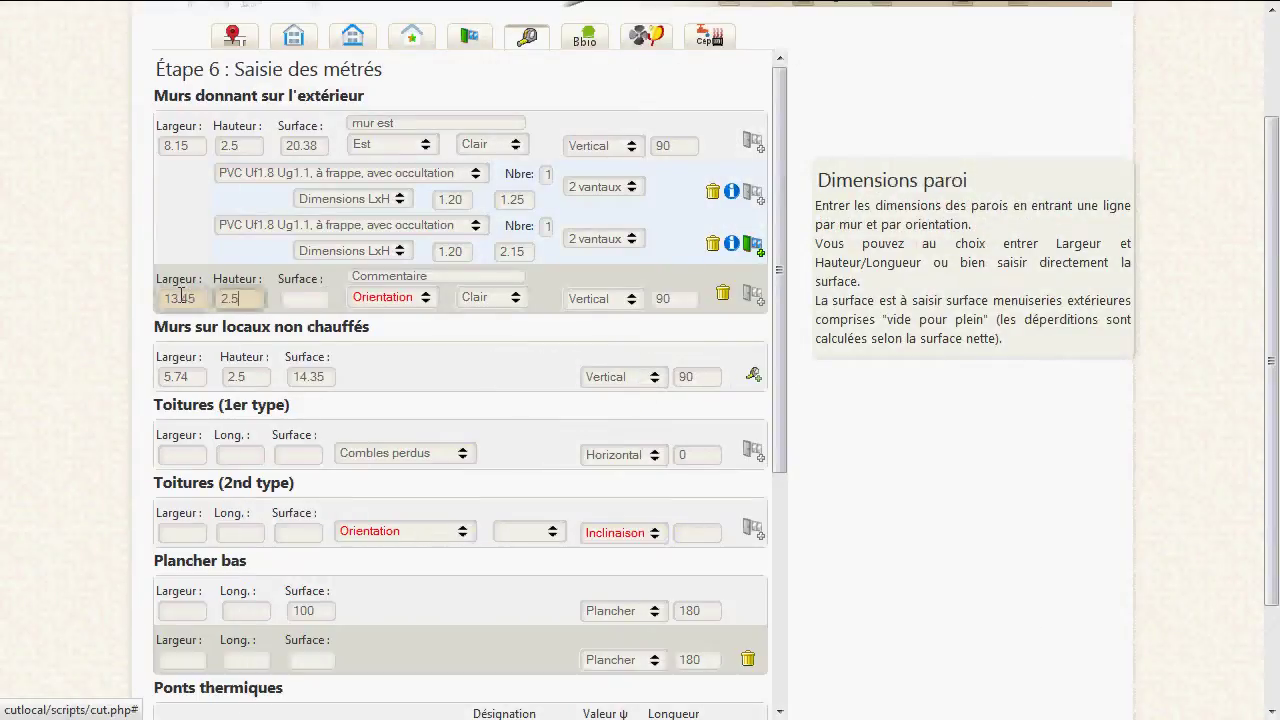
{"action": "key", "text": "Tab"}
Label the 13.45 wide exterior wall "mur sud" and set its orientation to Sud.
{"action": "left_click", "coordinate": [363, 280]}
{"action": "type", "text": "mu"}
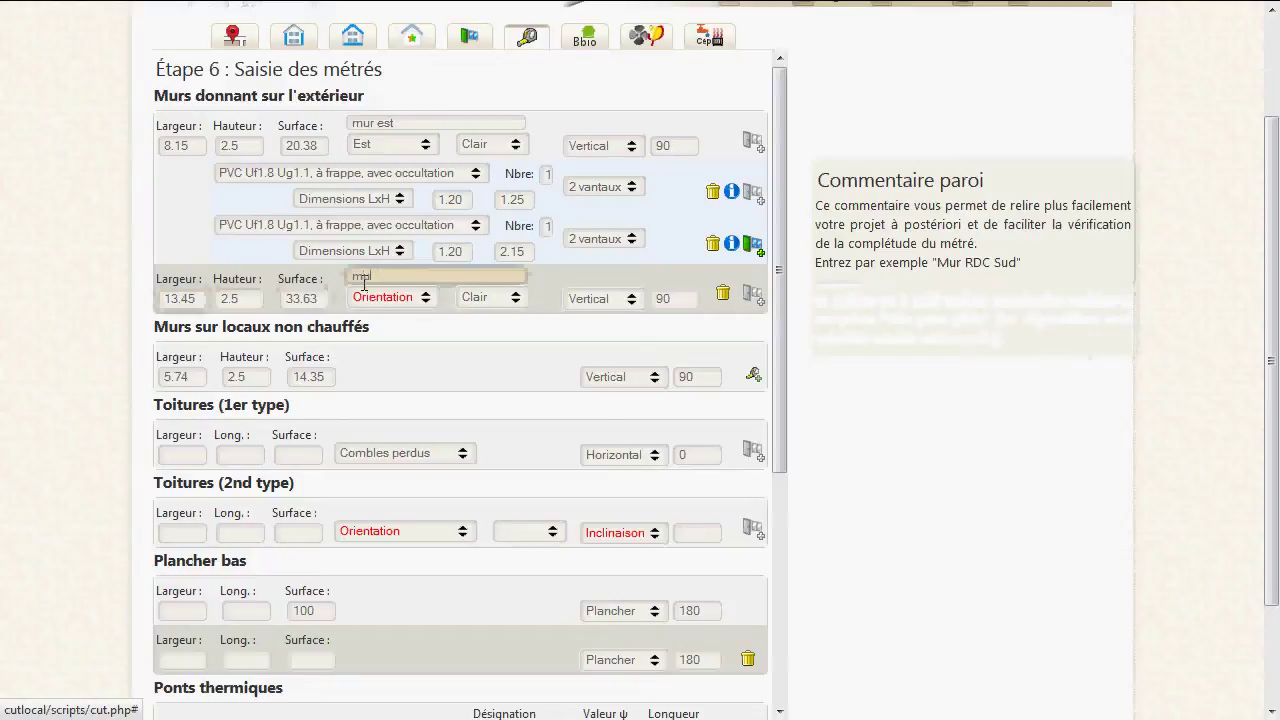
{"action": "type", "text": "r sul"}
{"action": "key", "text": "BackSpace"}
{"action": "key", "text": "BackSpace"}
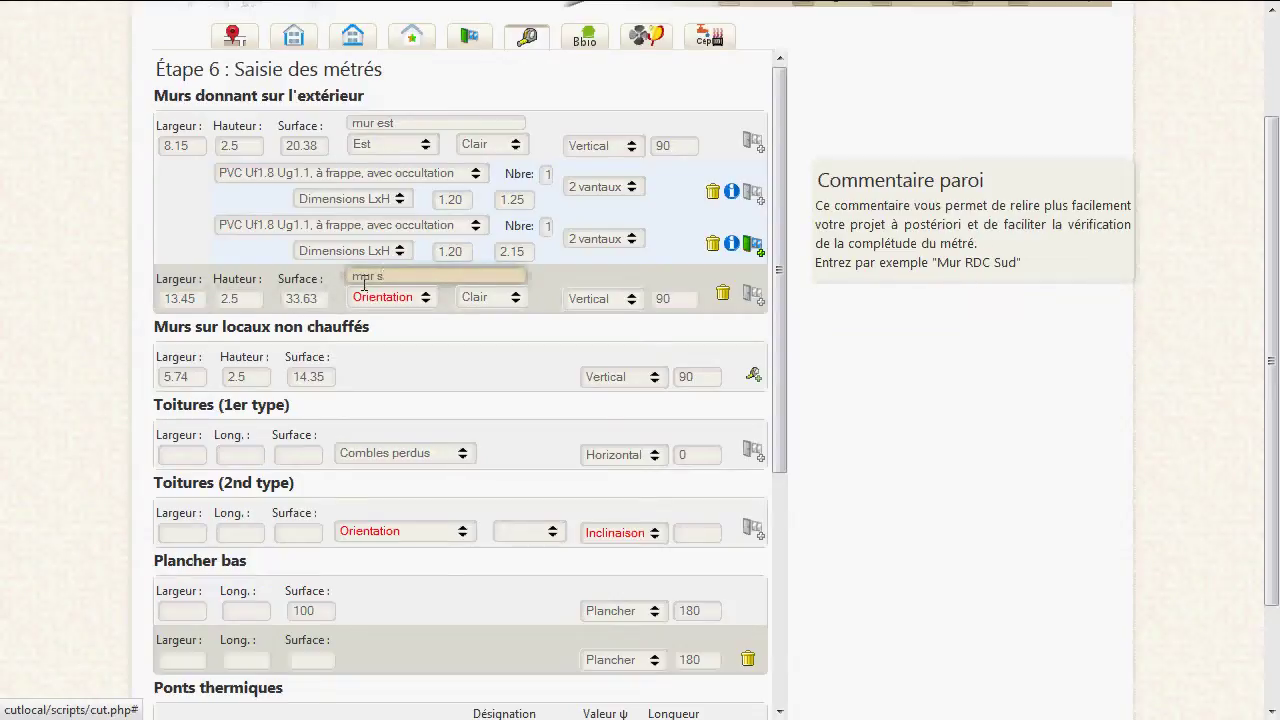
{"action": "left_click", "coordinate": [385, 297]}
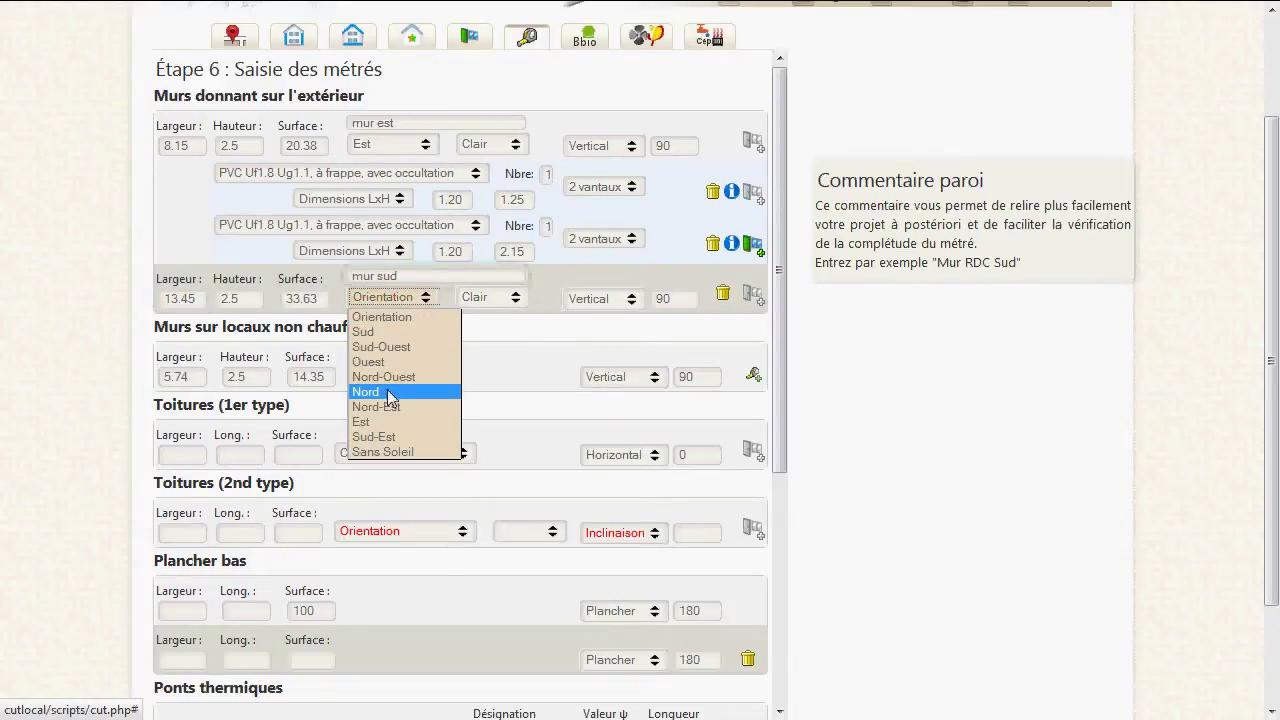
{"action": "left_click", "coordinate": [378, 332]}
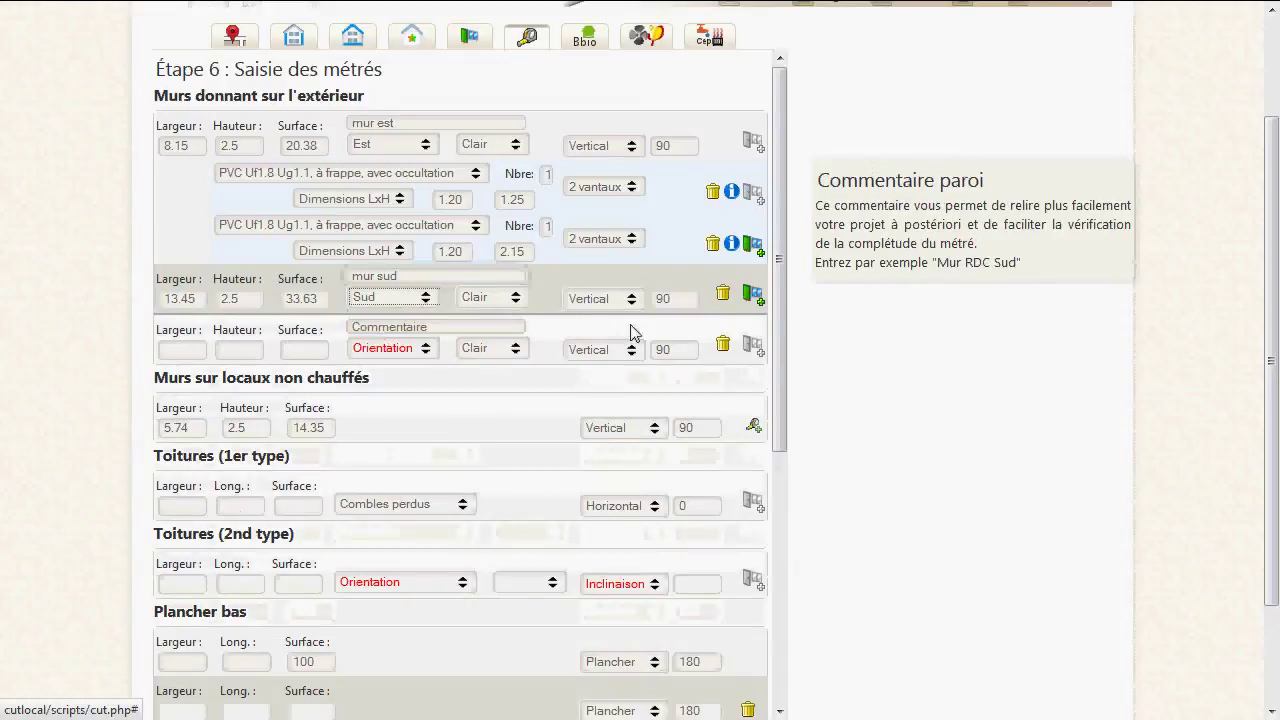
Add an Alu Uf3 Ug1.1, coulissant, avec occultation VR opening of 2.40x2.15 to the south wall.
{"action": "left_click", "coordinate": [756, 295]}
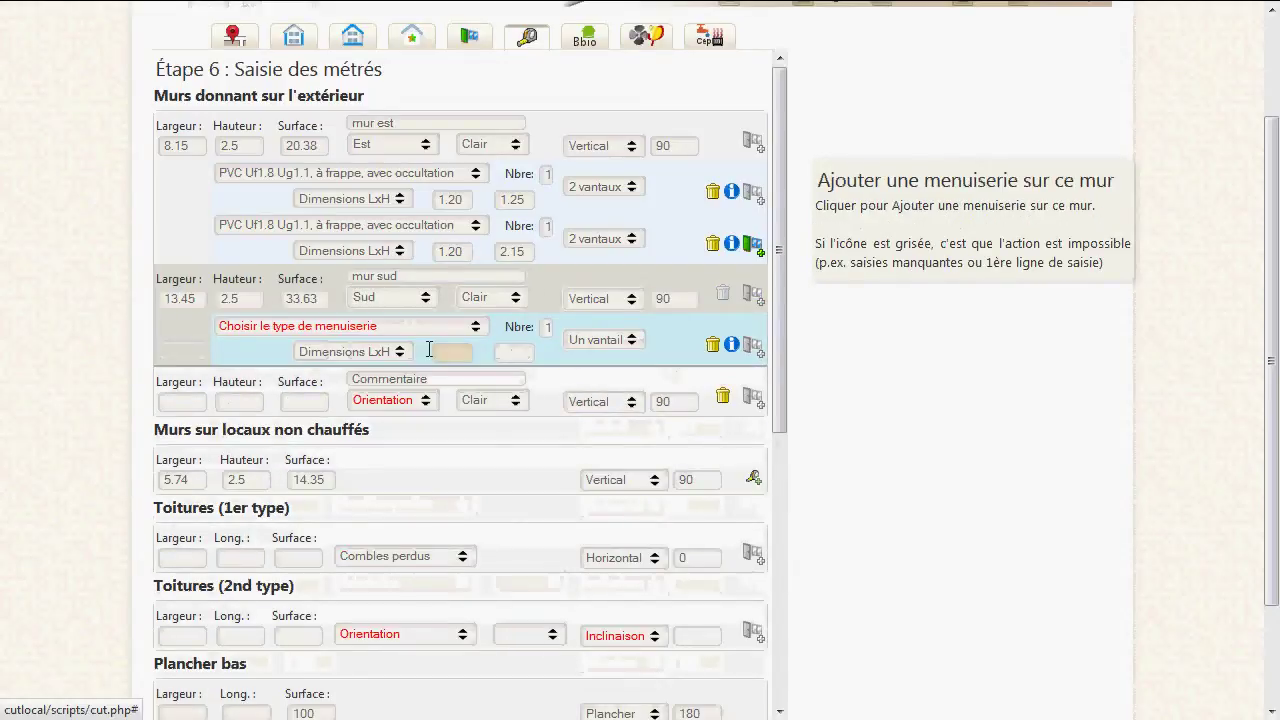
{"action": "left_click", "coordinate": [340, 328]}
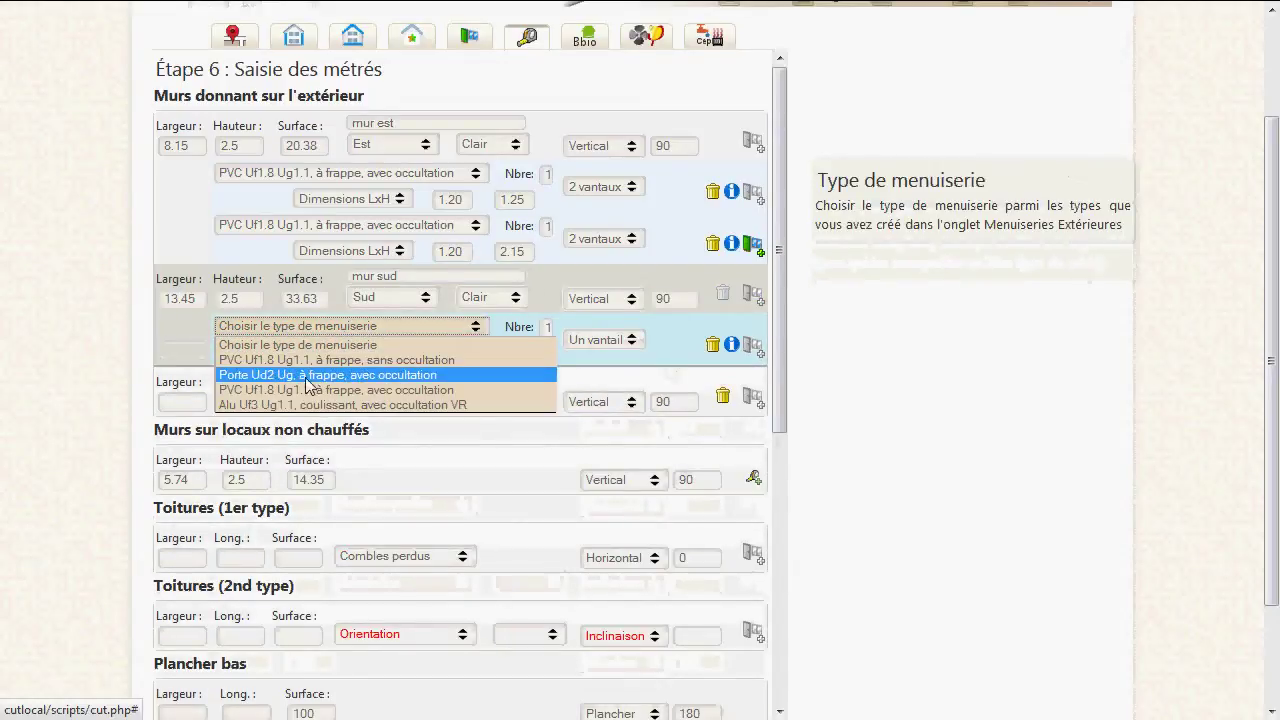
{"action": "left_click", "coordinate": [296, 406]}
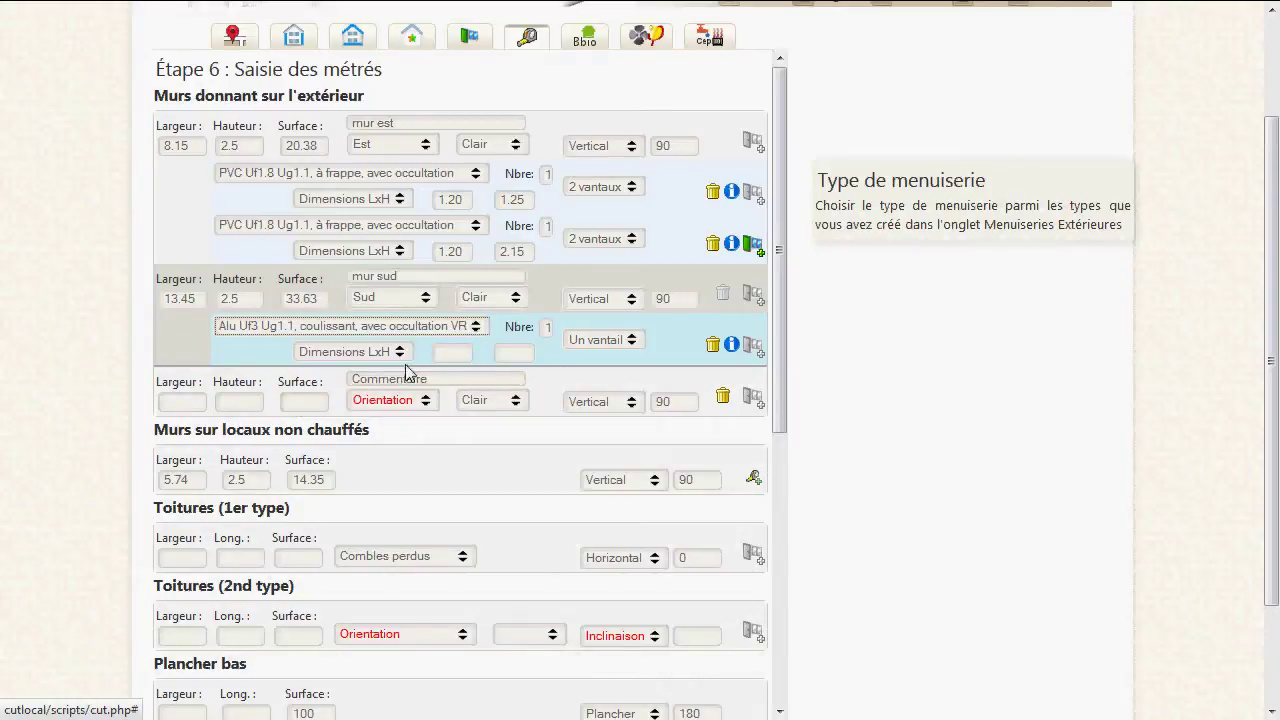
{"action": "left_click", "coordinate": [376, 352]}
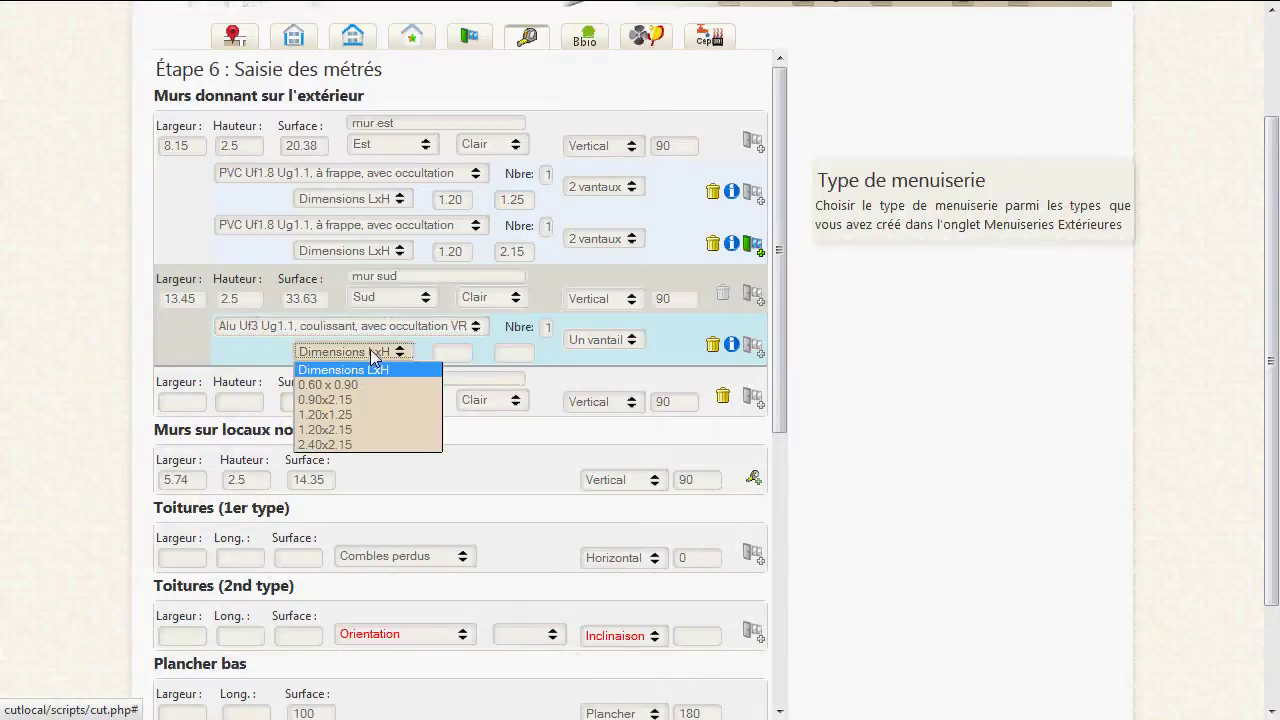
{"action": "left_click", "coordinate": [333, 445]}
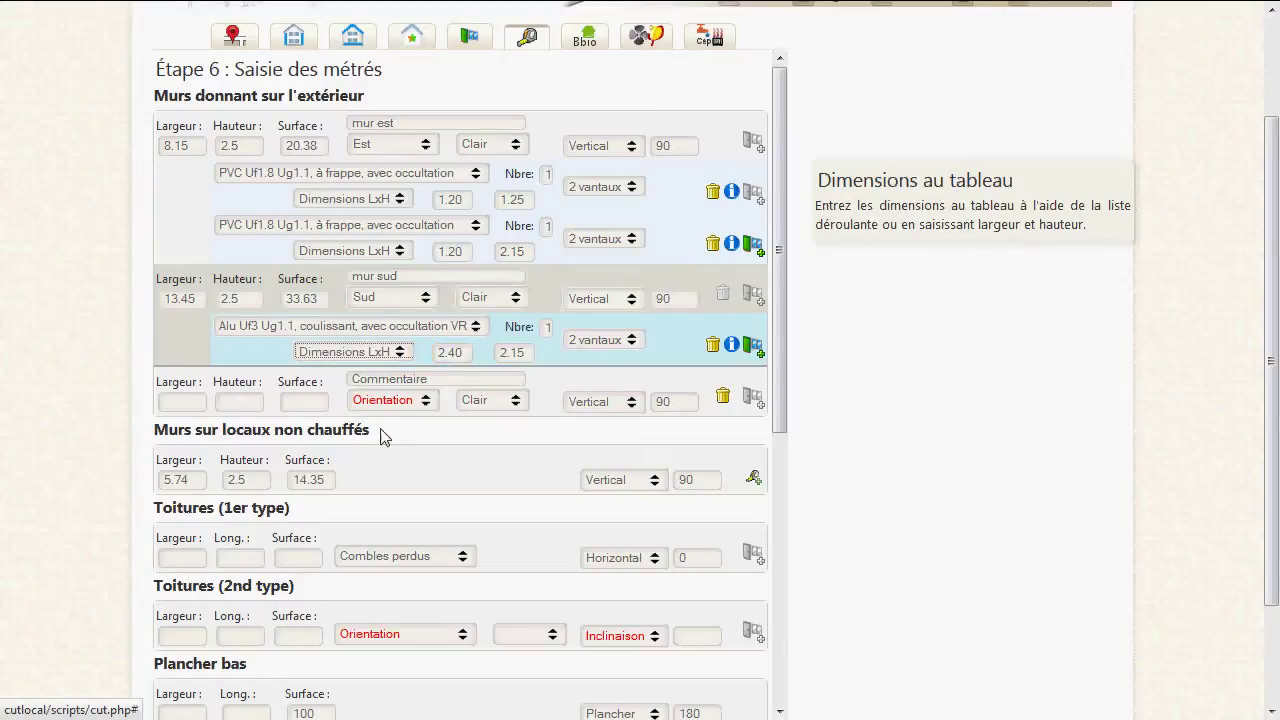
Add 2 identical PVC Uf1.8 Ug1.1, à frappe, avec occultation windows of 1.20x1.25 to the south wall, consulting the floor plan.
{"action": "left_click", "coordinate": [755, 350]}
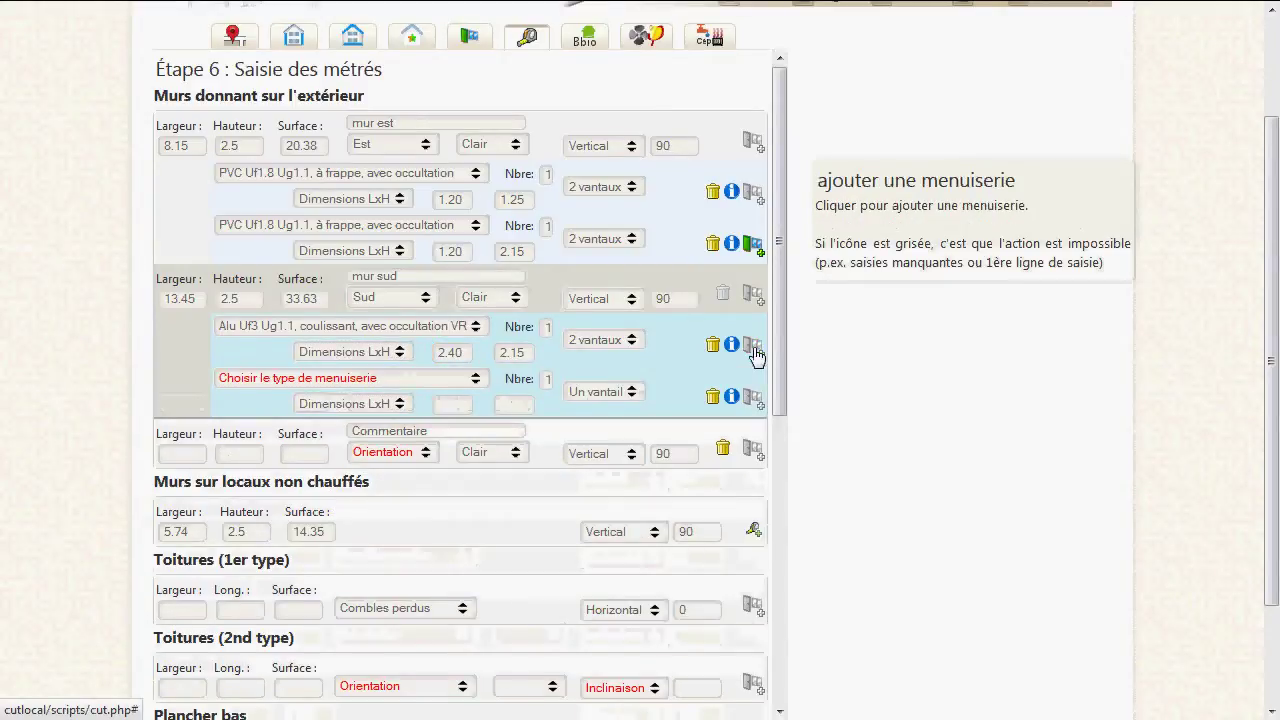
{"action": "key", "text": "alt+Tab"}
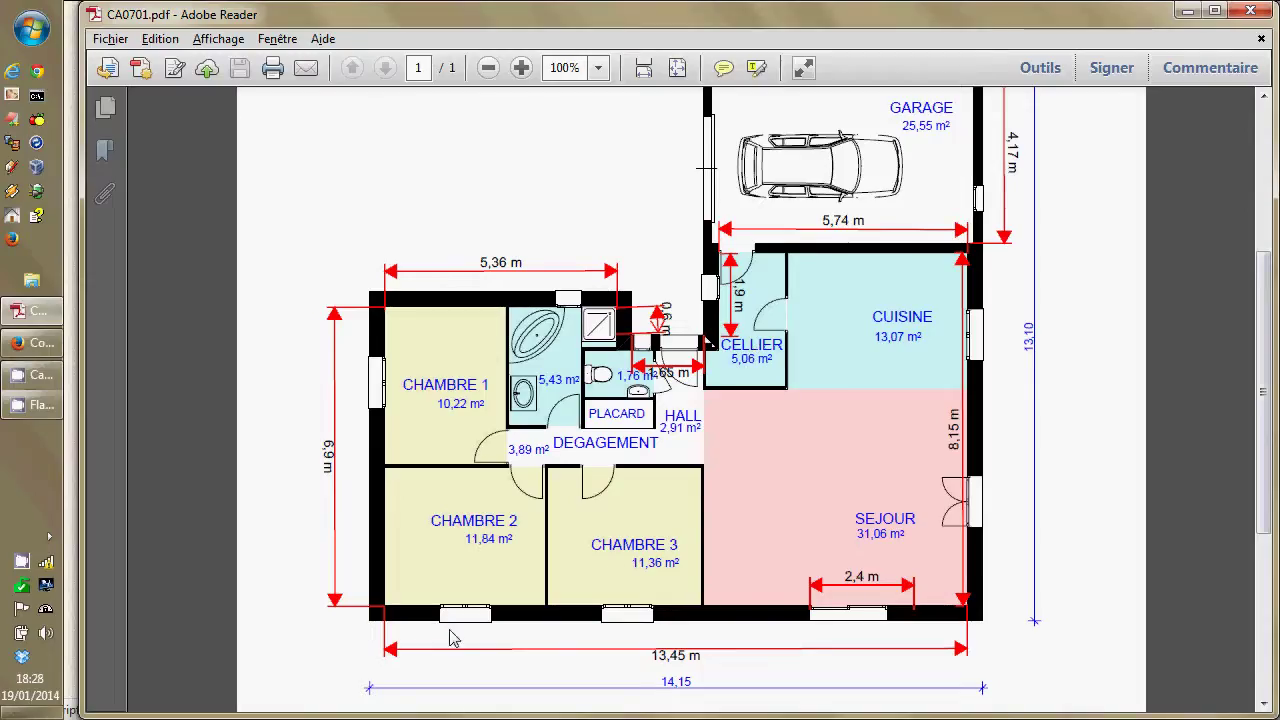
{"action": "key", "text": "alt+Tab"}
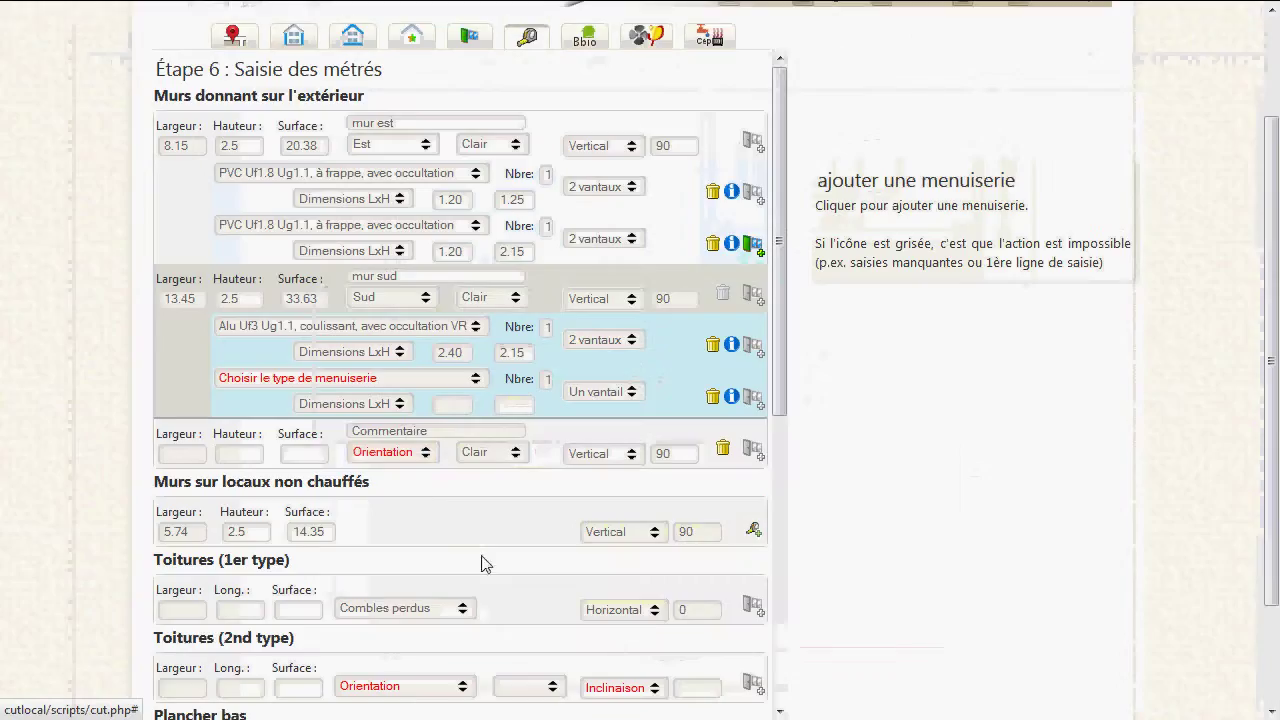
{"action": "left_click", "coordinate": [320, 380]}
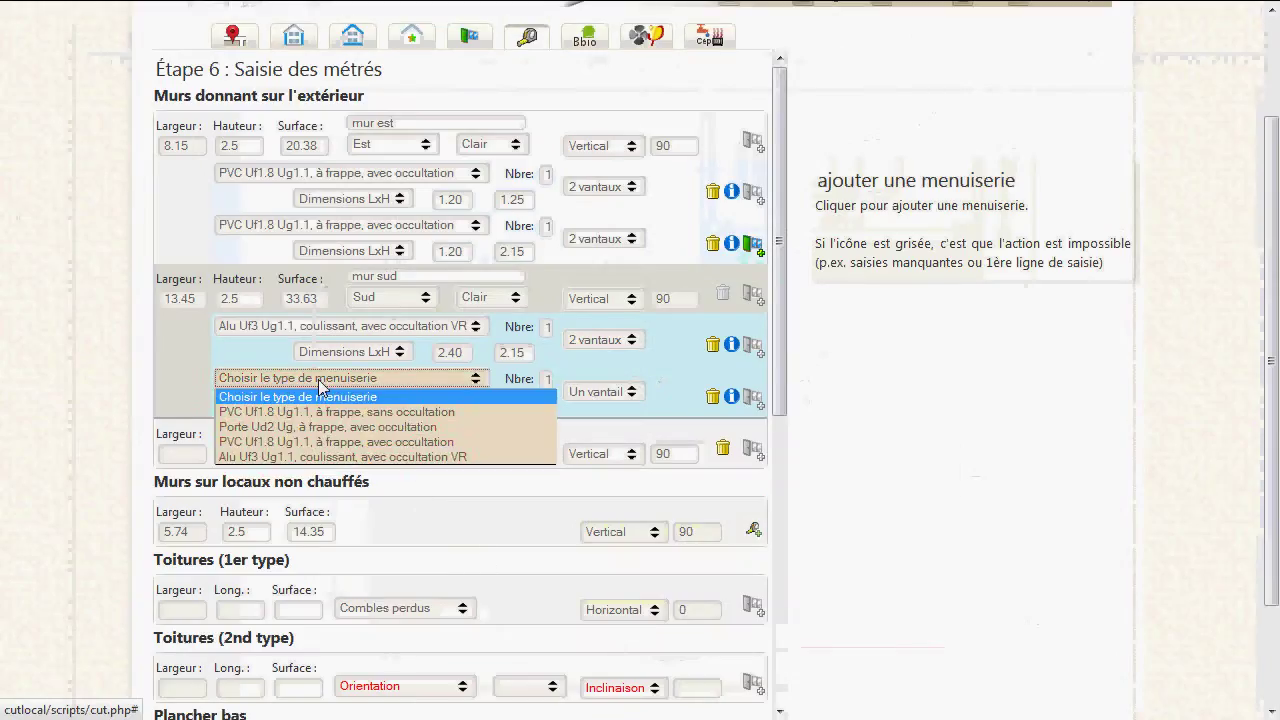
{"action": "left_click", "coordinate": [320, 442]}
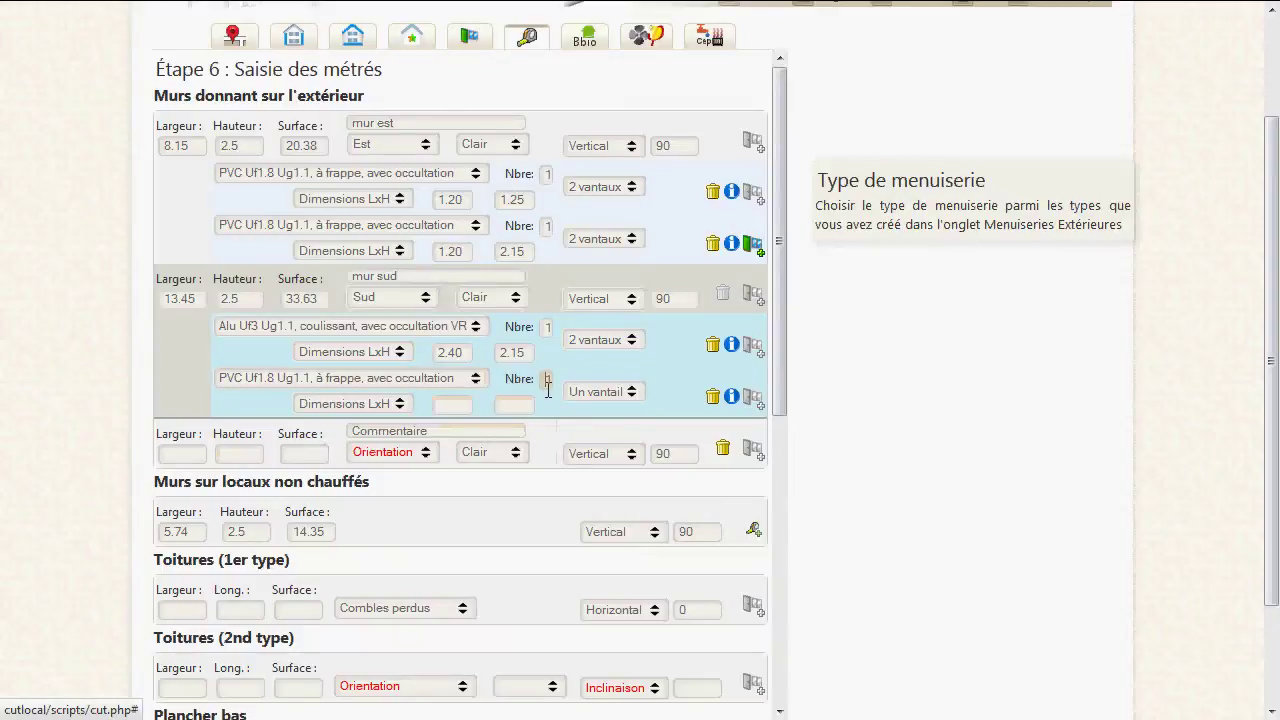
{"action": "double_click", "coordinate": [548, 385]}
{"action": "left_click", "coordinate": [350, 403]}
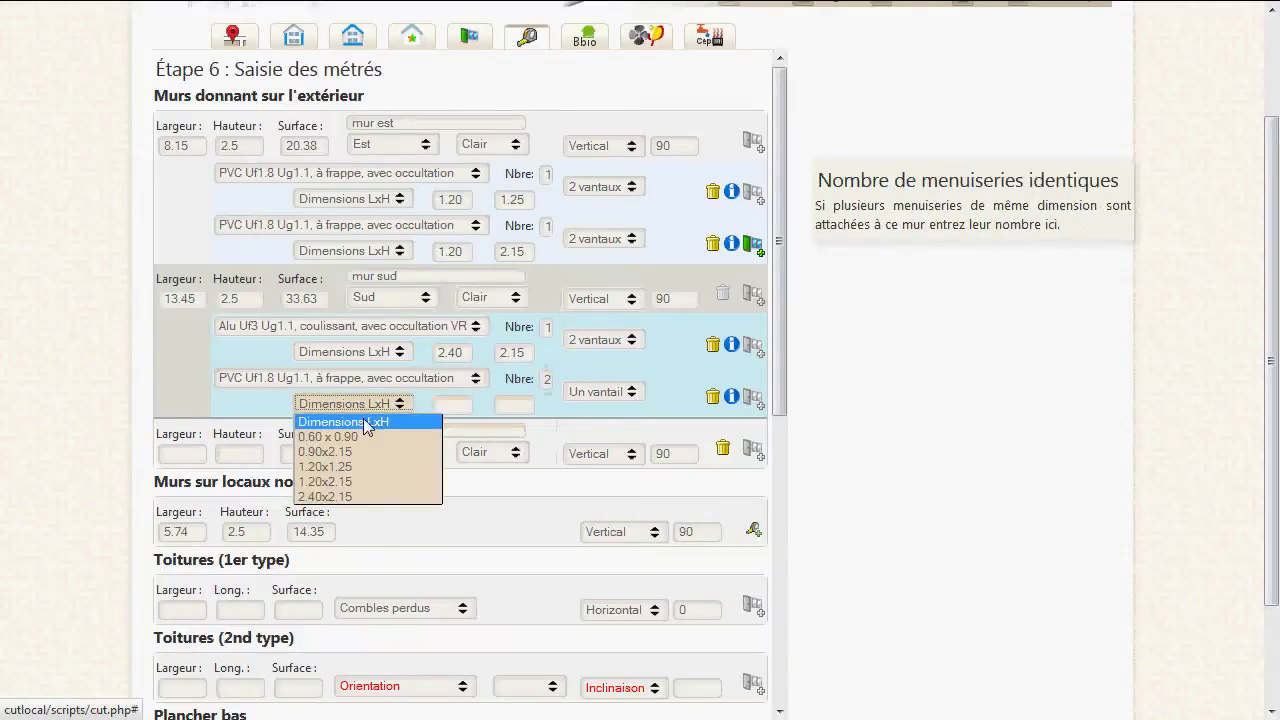
{"action": "left_click", "coordinate": [365, 468]}
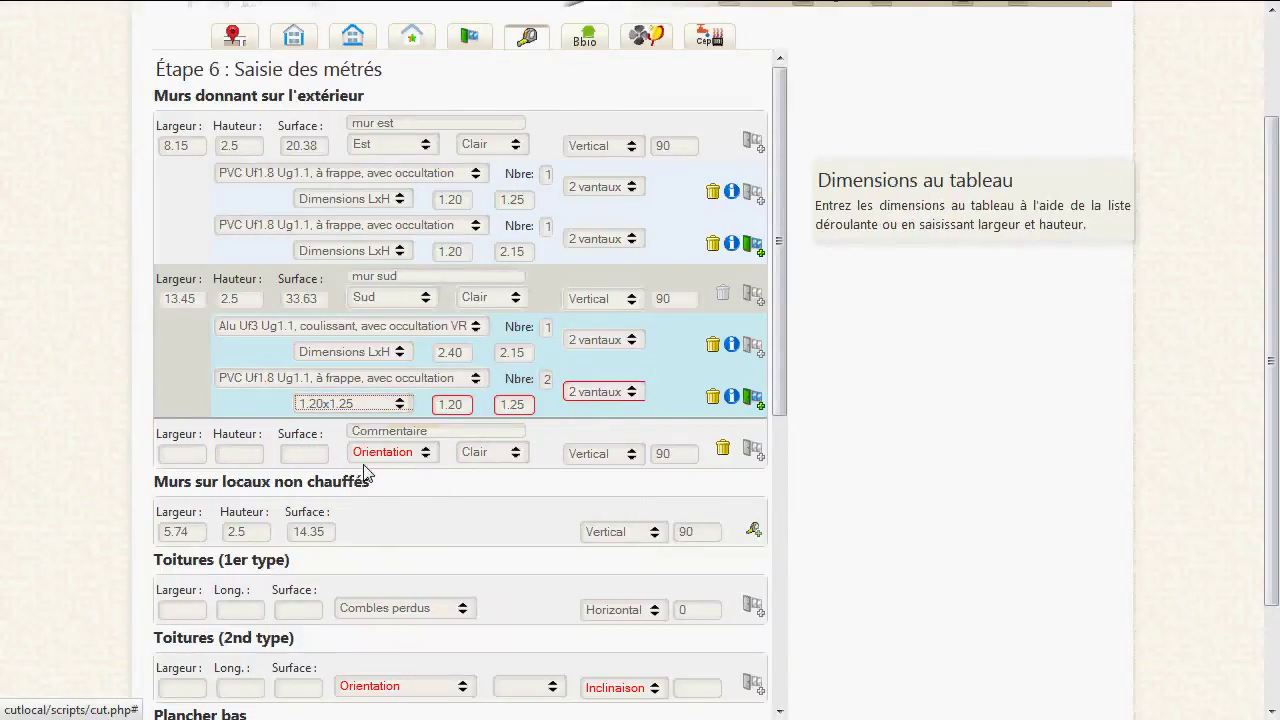
Consult the floor plan and enter an exterior wall of width 6.9 and height 2.5 in the blank row below the south wall.
{"action": "key", "text": "alt+Tab"}
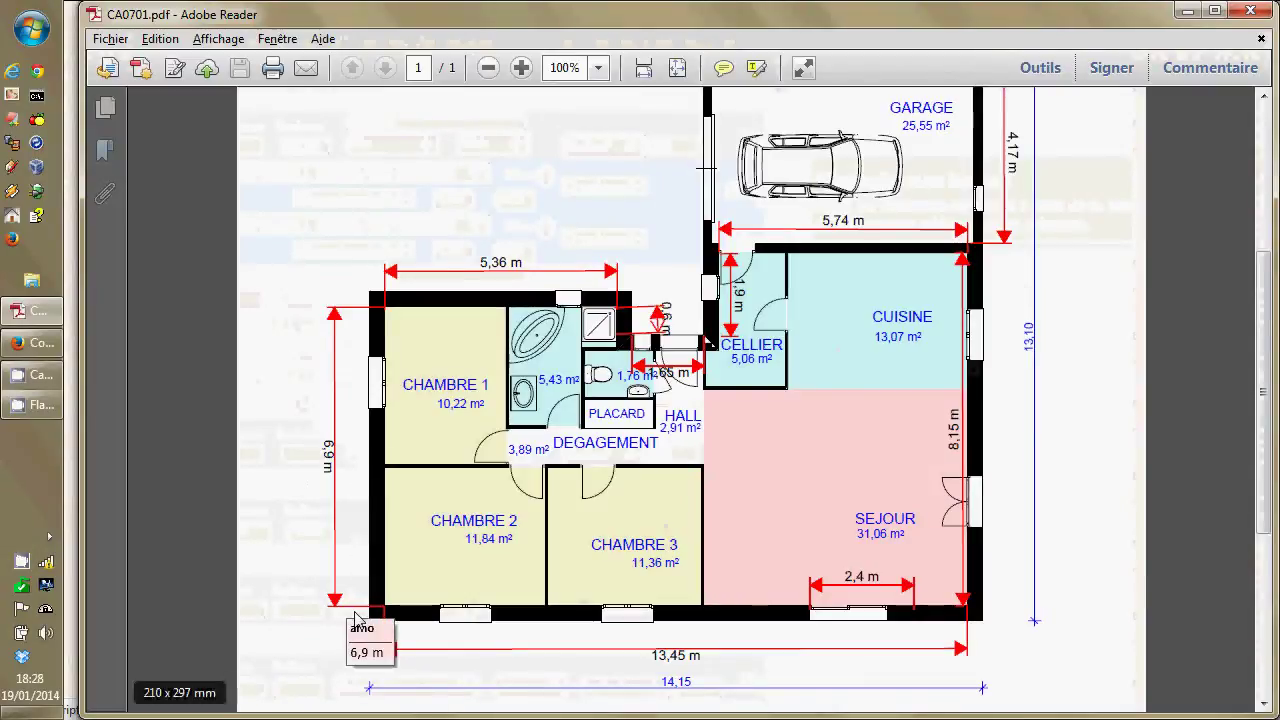
{"action": "key", "text": "alt+Tab"}
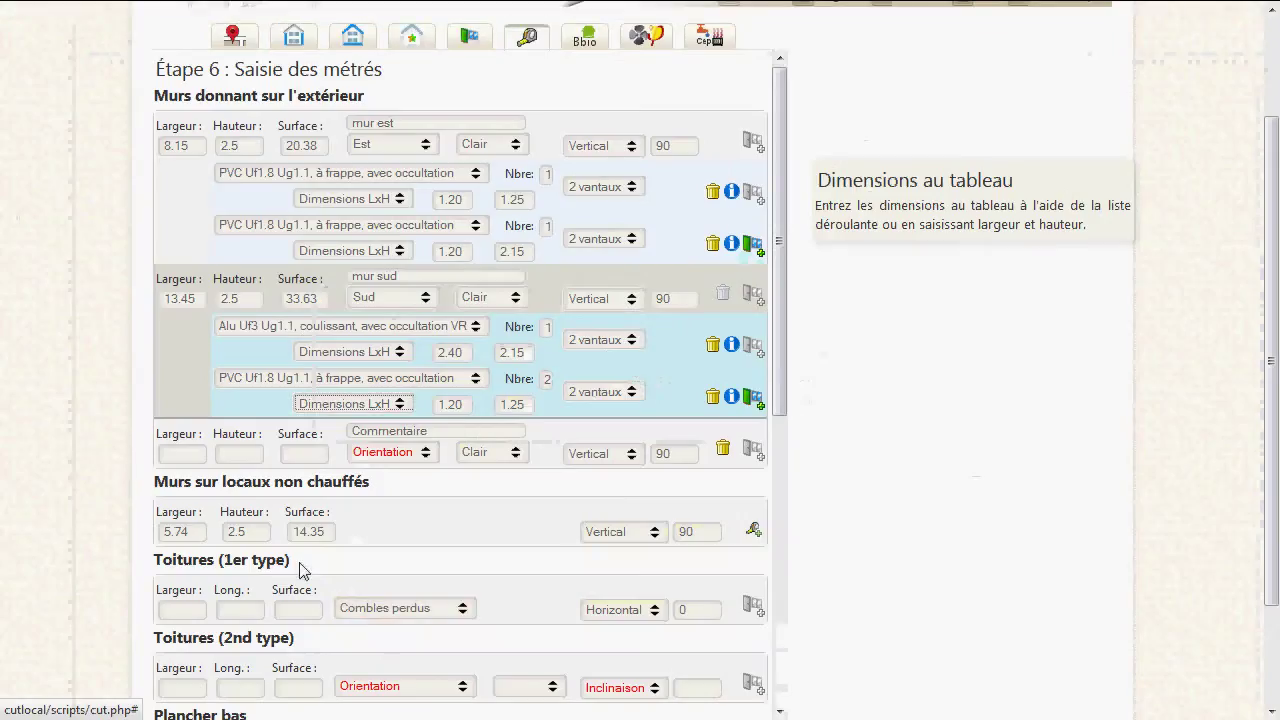
{"action": "left_click", "coordinate": [183, 455]}
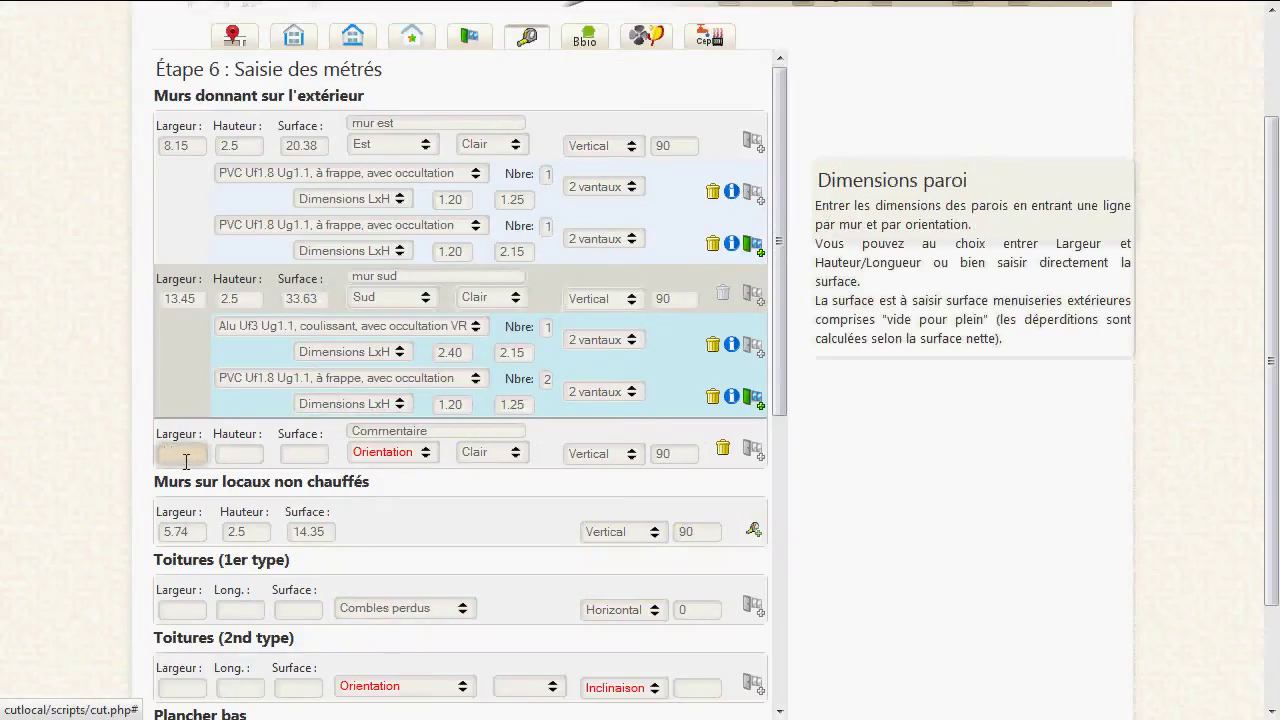
{"action": "type", "text": "6.9"}
{"action": "key", "text": "Tab"}
{"action": "type", "text": "2.5"}
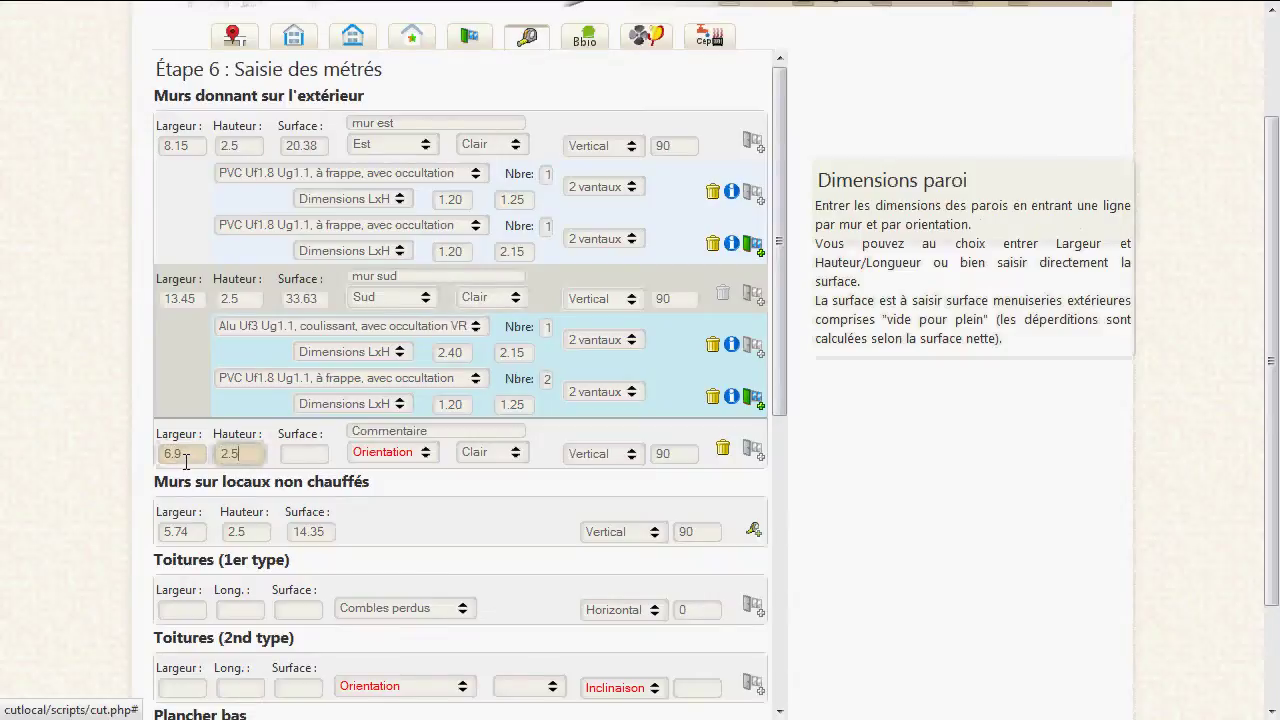
Label the 6.9 wide exterior wall "mur ouest" and set its orientation to Ouest.
{"action": "left_click", "coordinate": [395, 431]}
{"action": "type", "text": "mur ouest"}
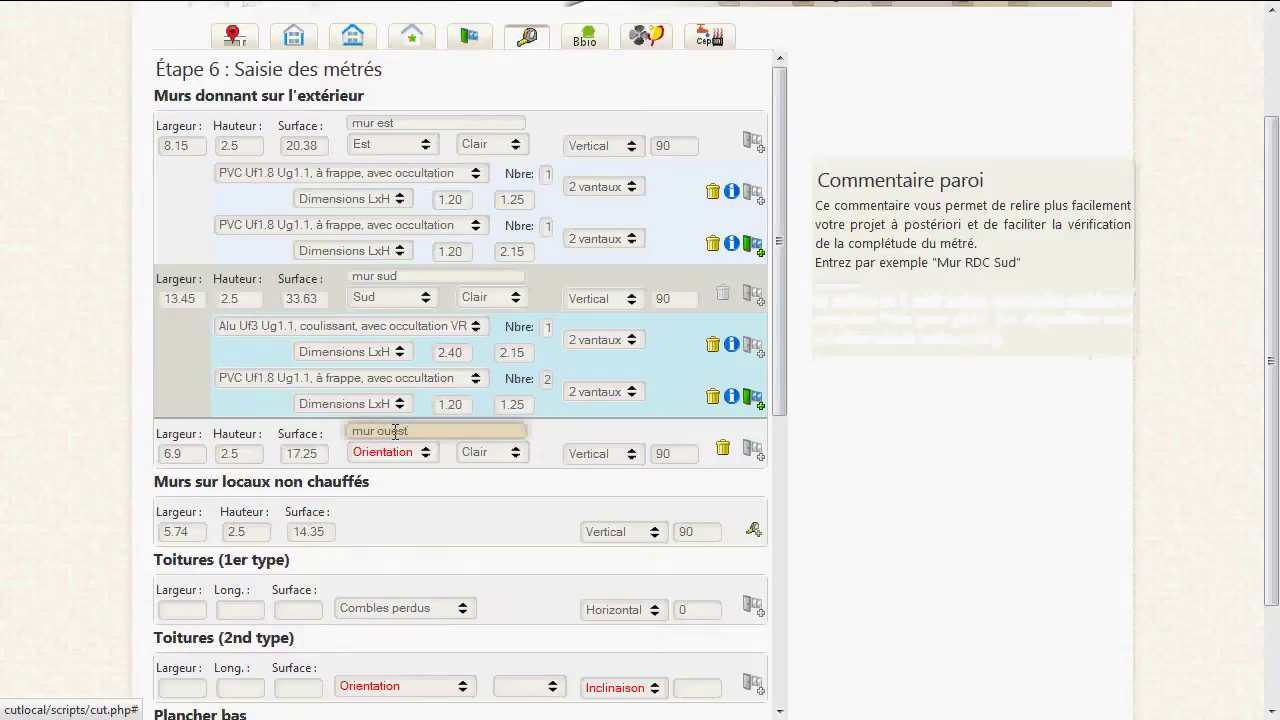
{"action": "left_click", "coordinate": [385, 452]}
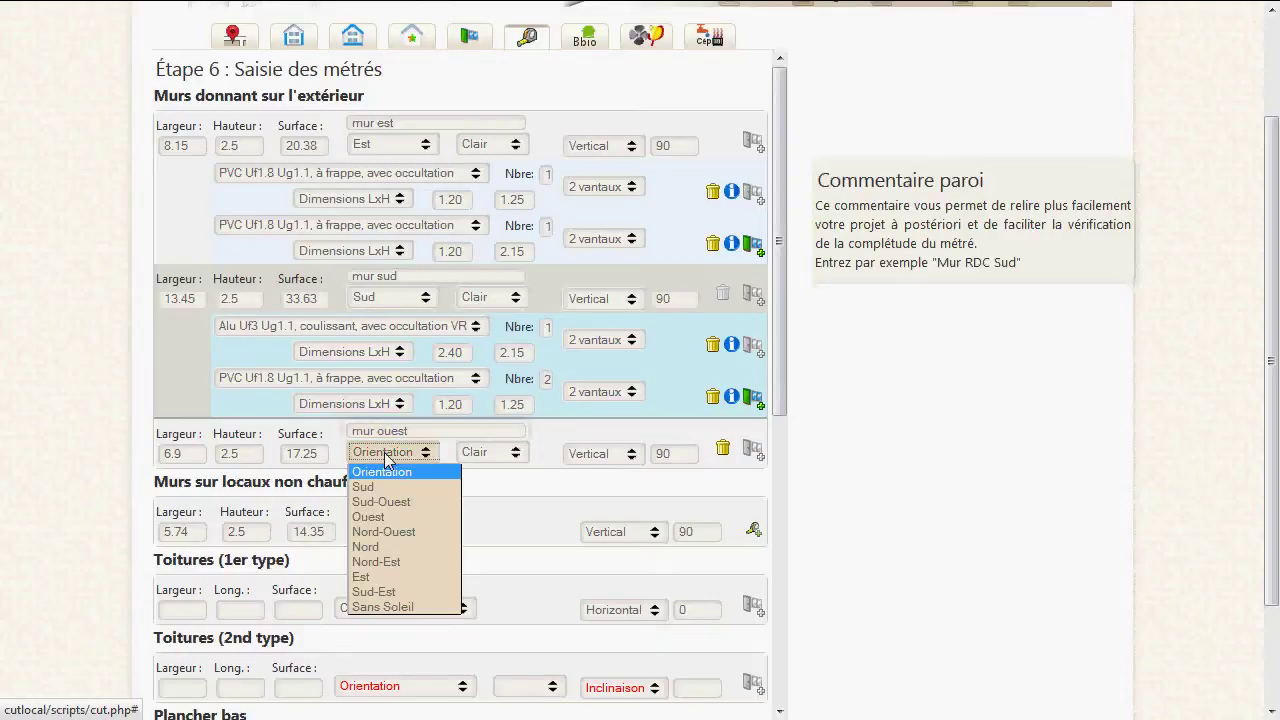
{"action": "left_click", "coordinate": [370, 517]}
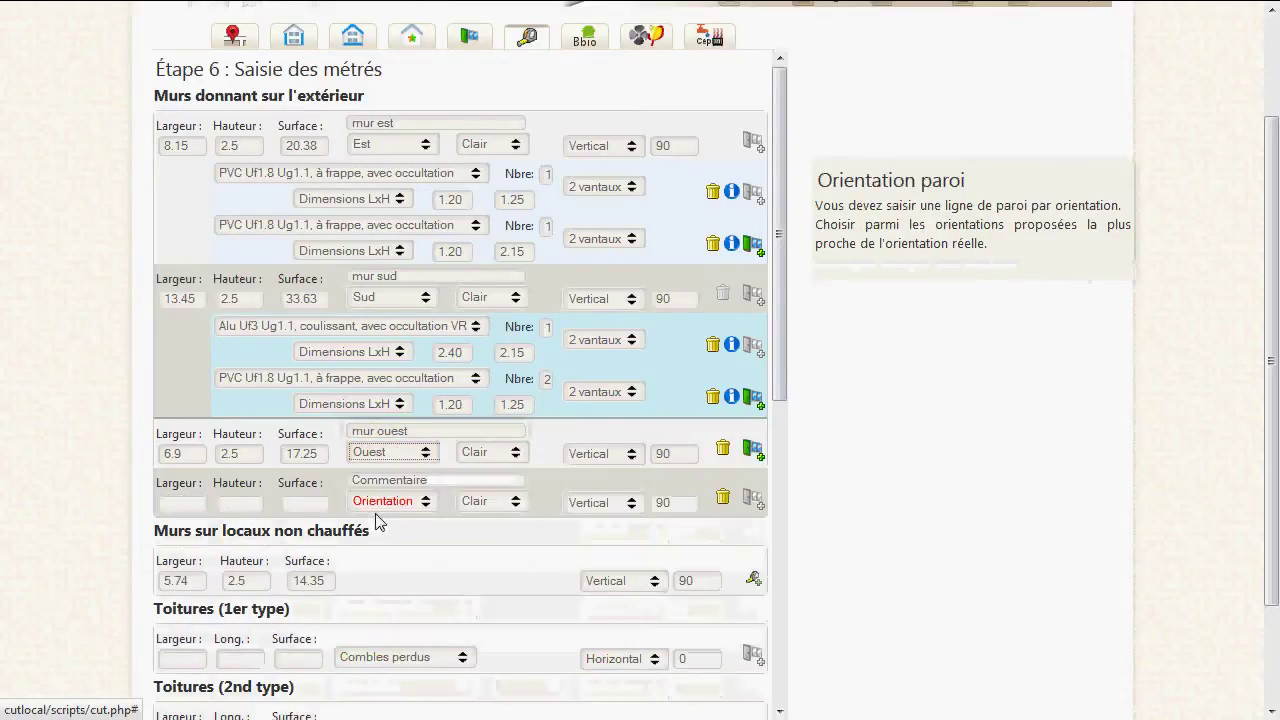
Add a PVC Uf1.8 Ug1.1, à frappe, avec occultation window of 1.20x1.25 to the west wall.
{"action": "left_click", "coordinate": [757, 456]}
{"action": "left_click", "coordinate": [292, 483]}
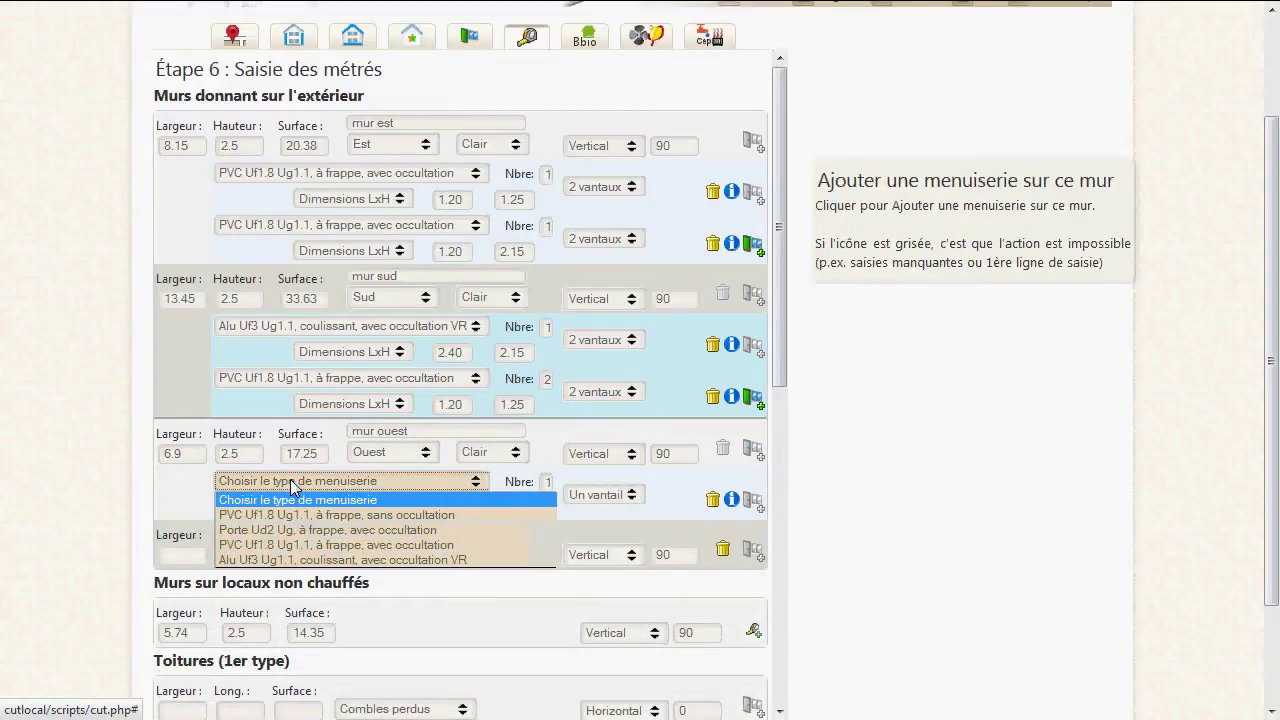
{"action": "left_click", "coordinate": [281, 546]}
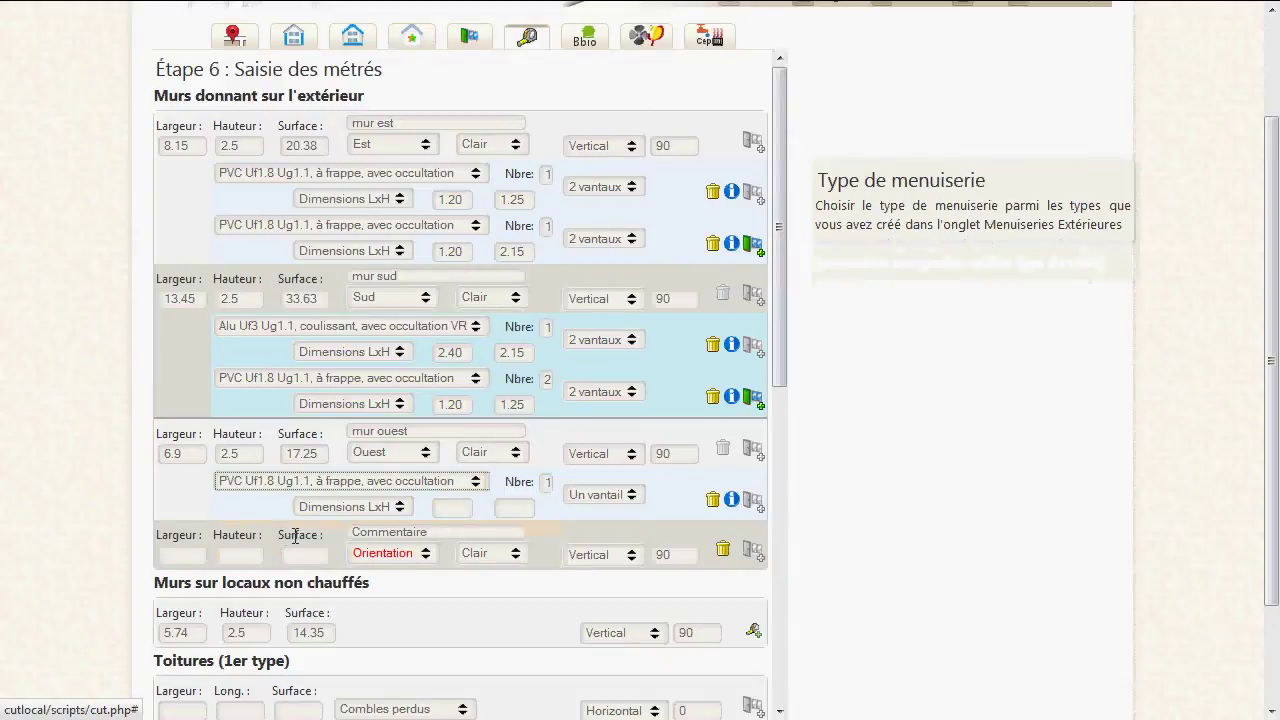
{"action": "left_click", "coordinate": [369, 507]}
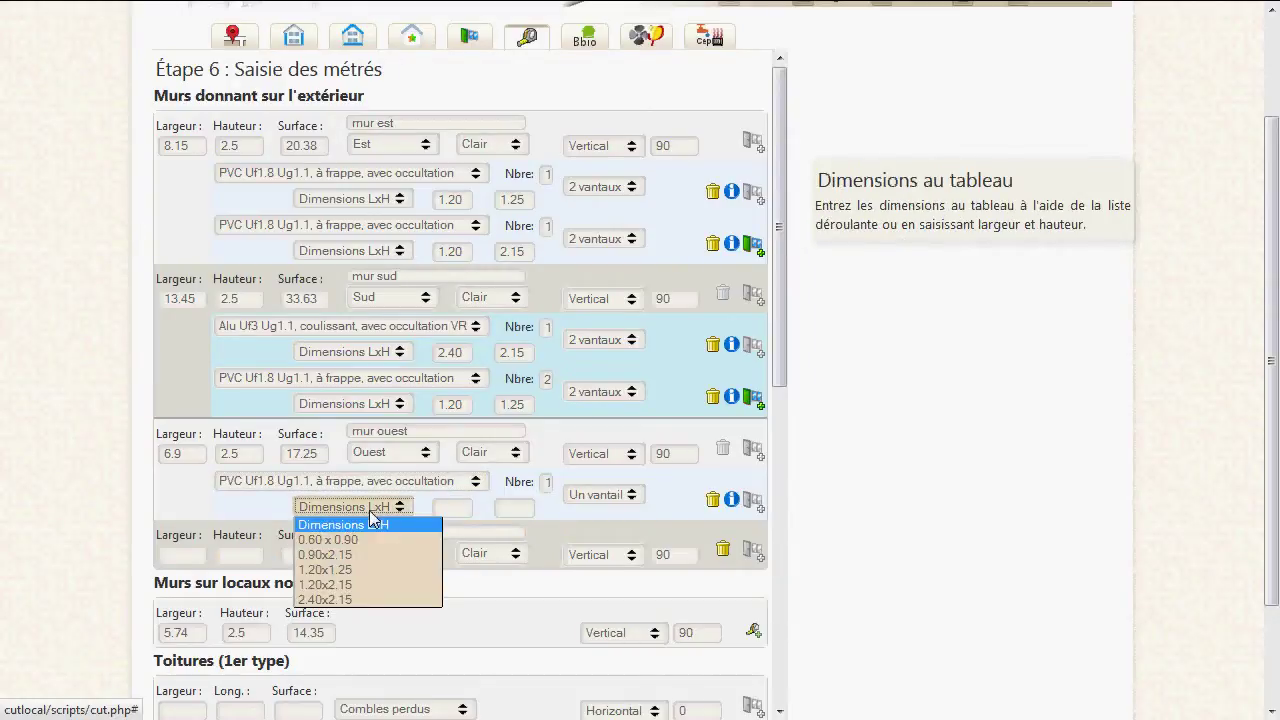
{"action": "left_click", "coordinate": [344, 570]}
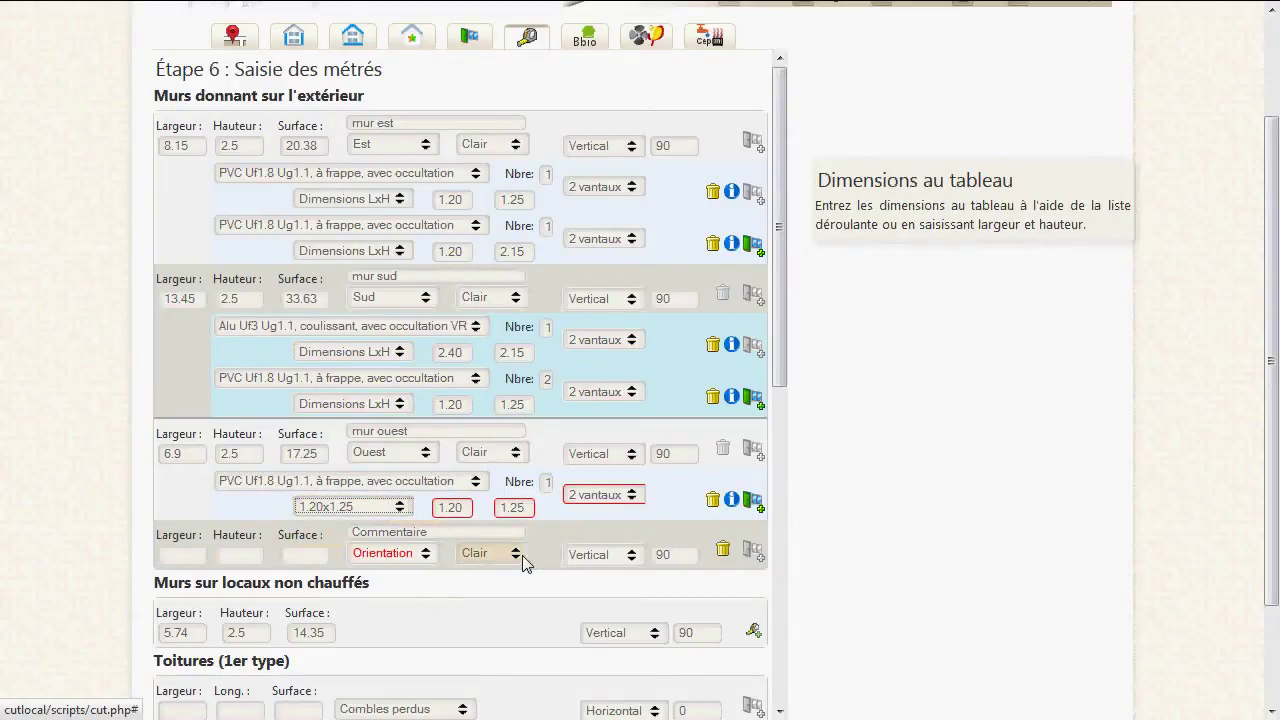
Consult the floor plan and label the blank exterior wall row below the west wall "mur nord CH".
{"action": "key", "text": "alt+Tab"}
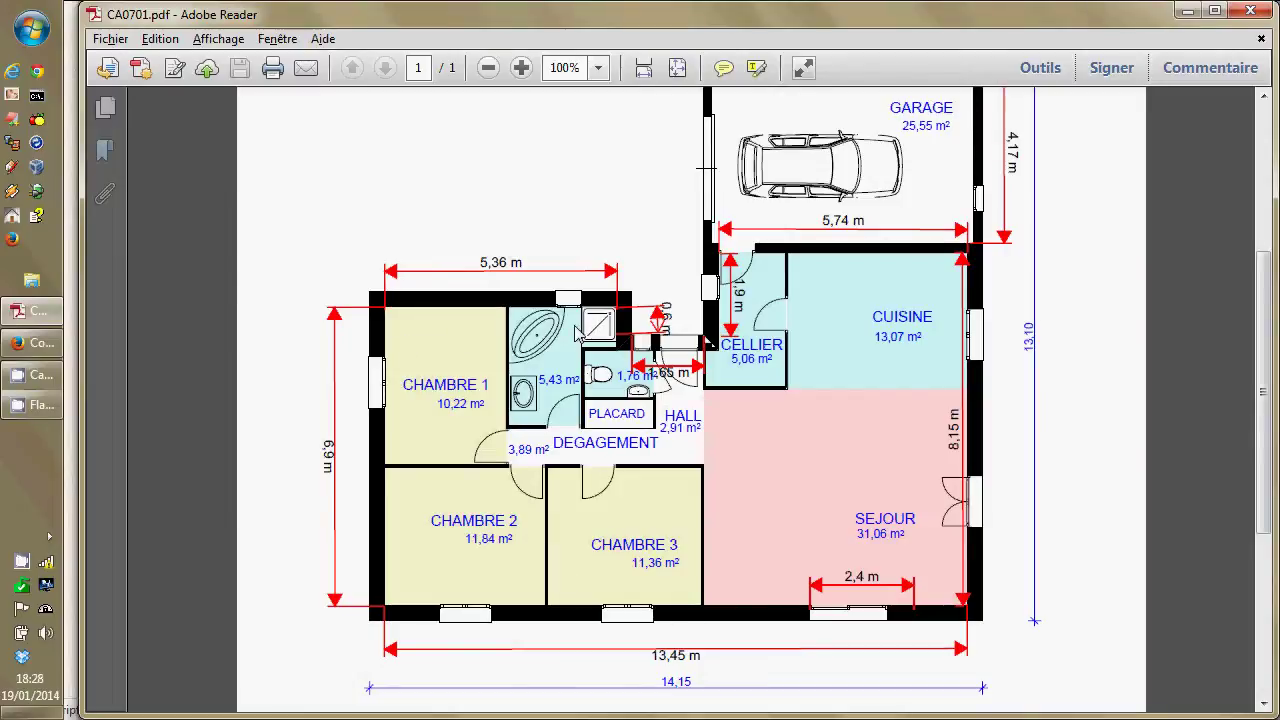
{"action": "key", "text": "alt+Tab"}
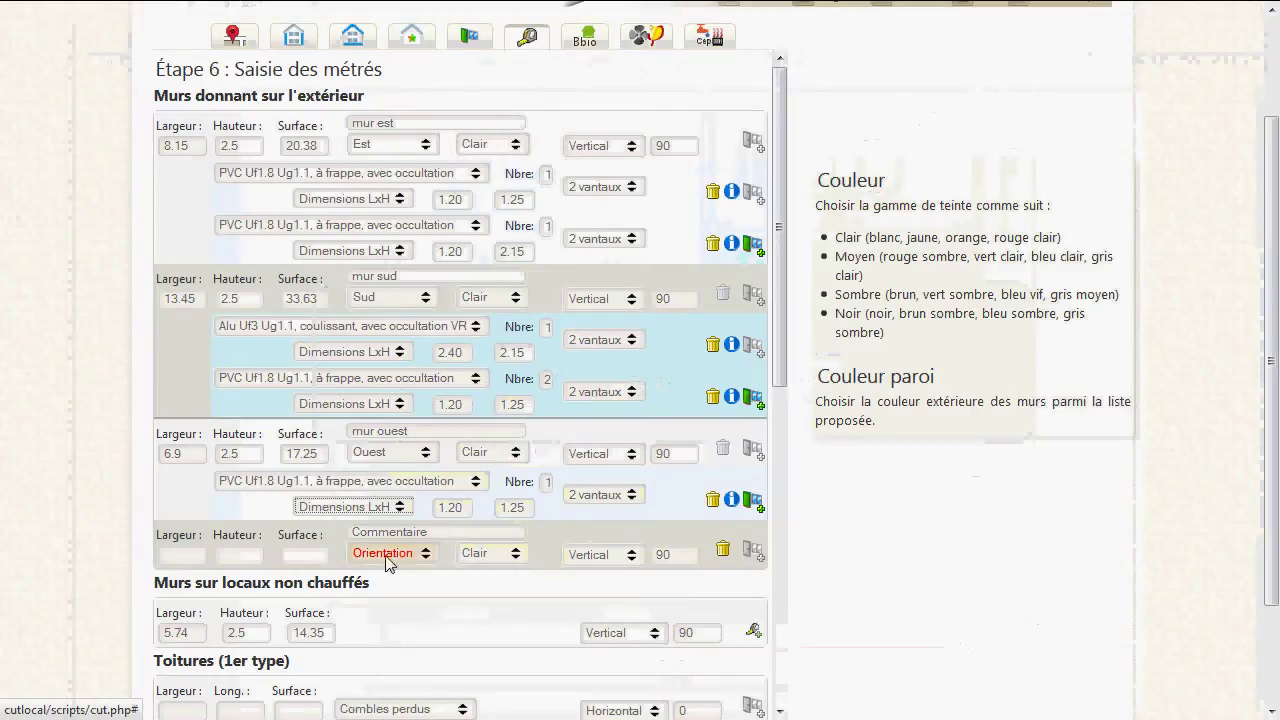
{"action": "left_click", "coordinate": [381, 530]}
{"action": "type", "text": "m"}
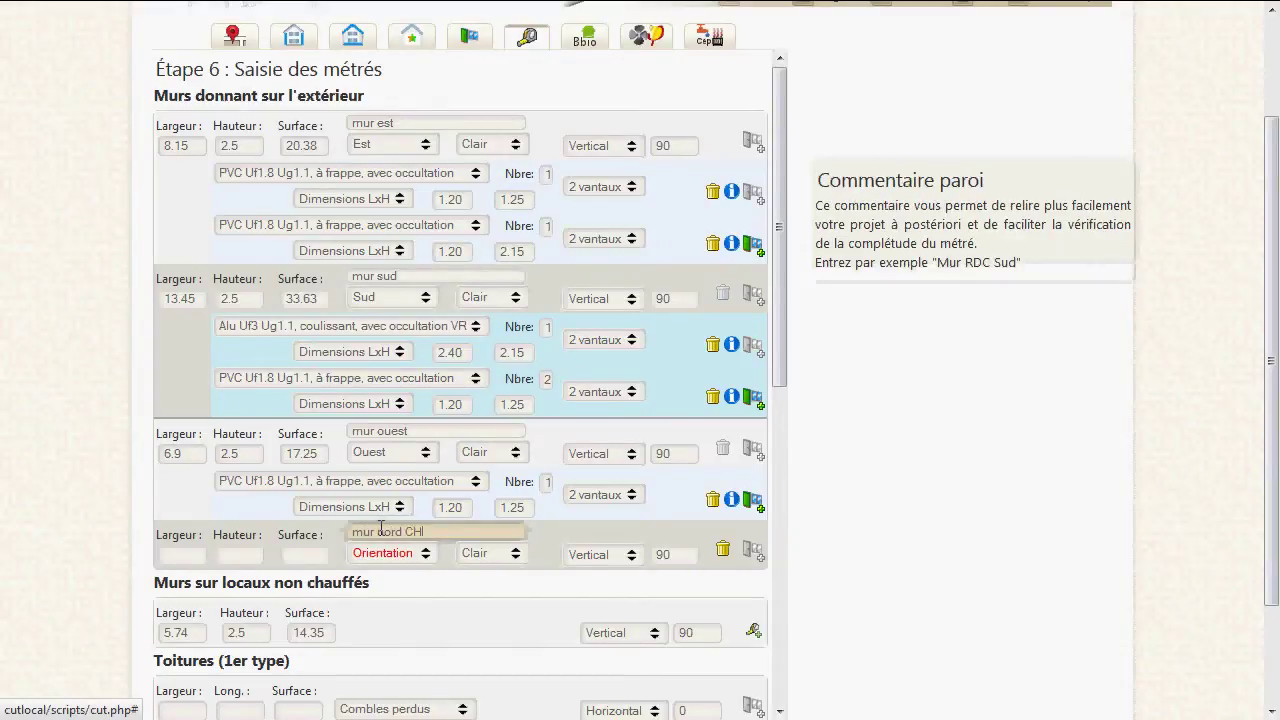
{"action": "type", "text": "ur nord Cl"}
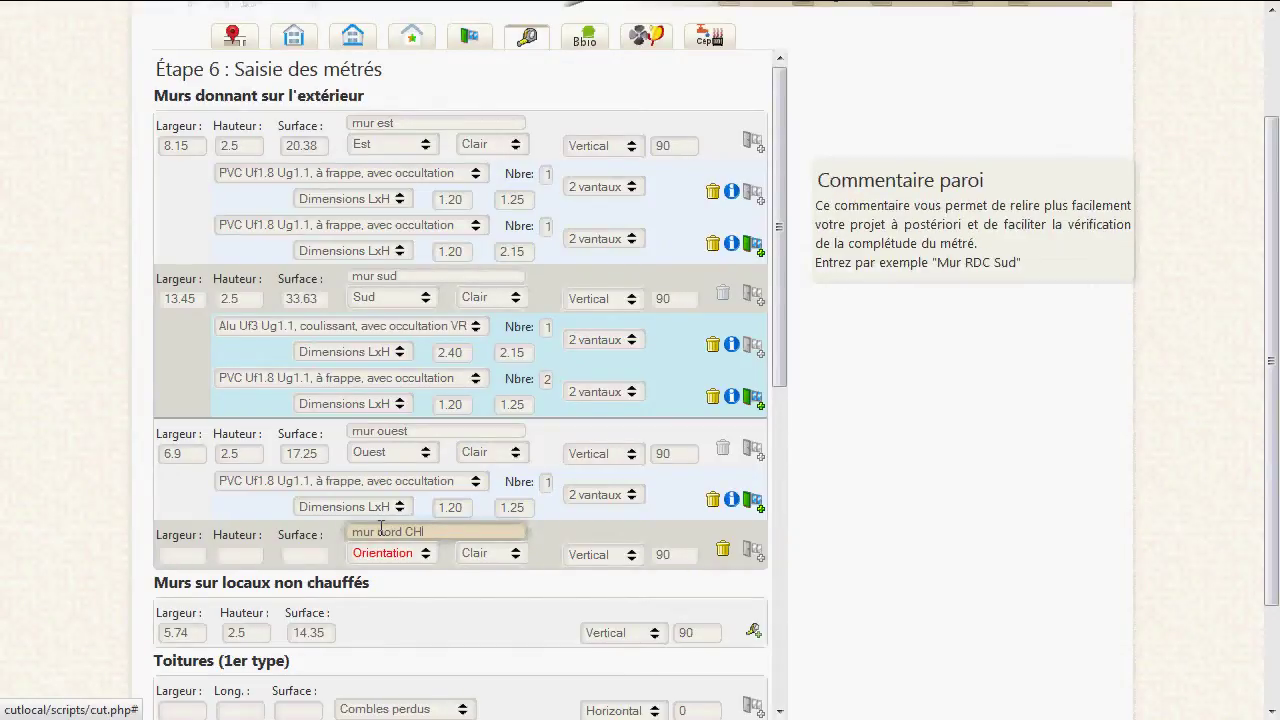
Set the "mur nord CH" wall to width 5.36, height 2.5 and orientation Nord.
{"action": "left_click", "coordinate": [174, 556]}
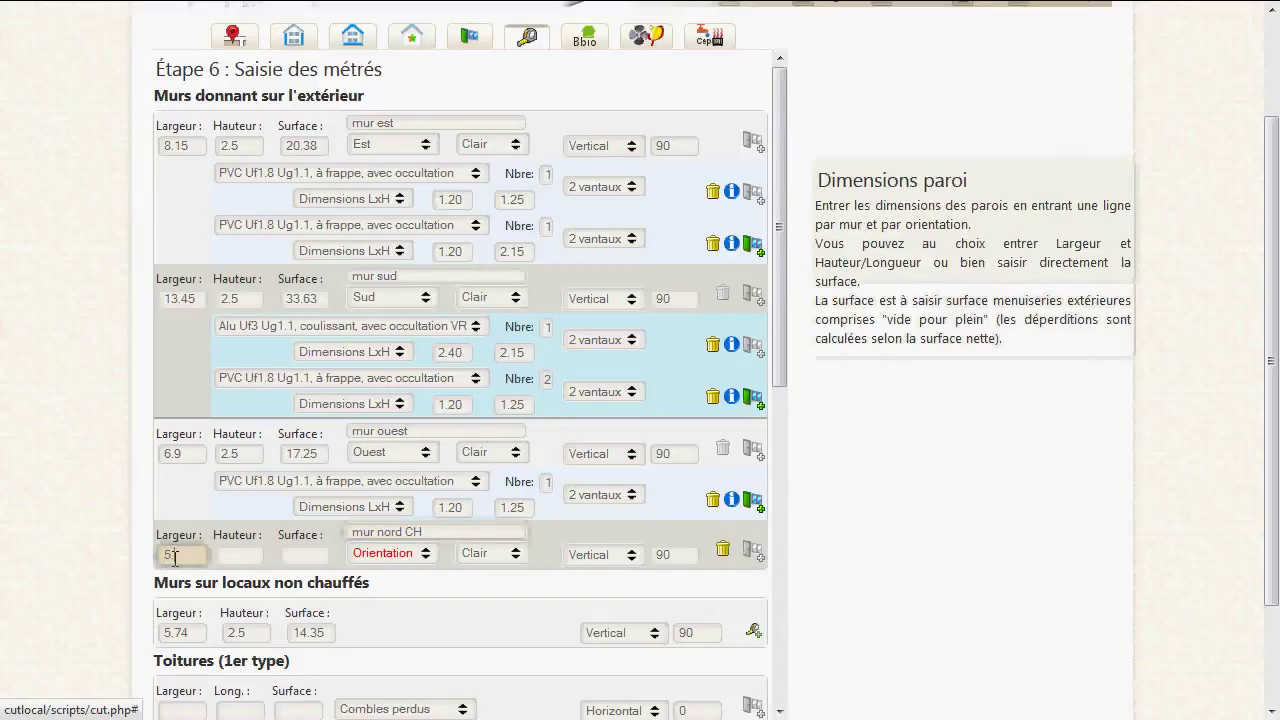
{"action": "key", "text": "Tab"}
{"action": "type", "text": "2.5"}
{"action": "key", "text": "Tab"}
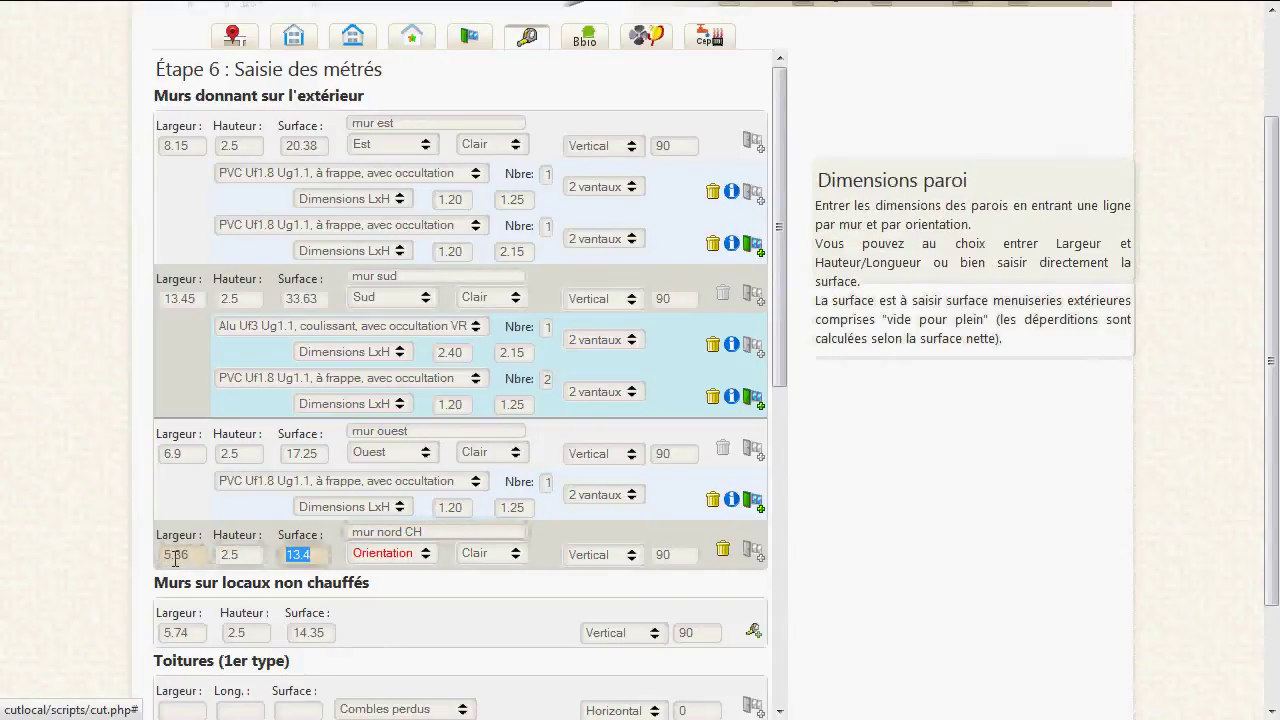
{"action": "left_click", "coordinate": [375, 555]}
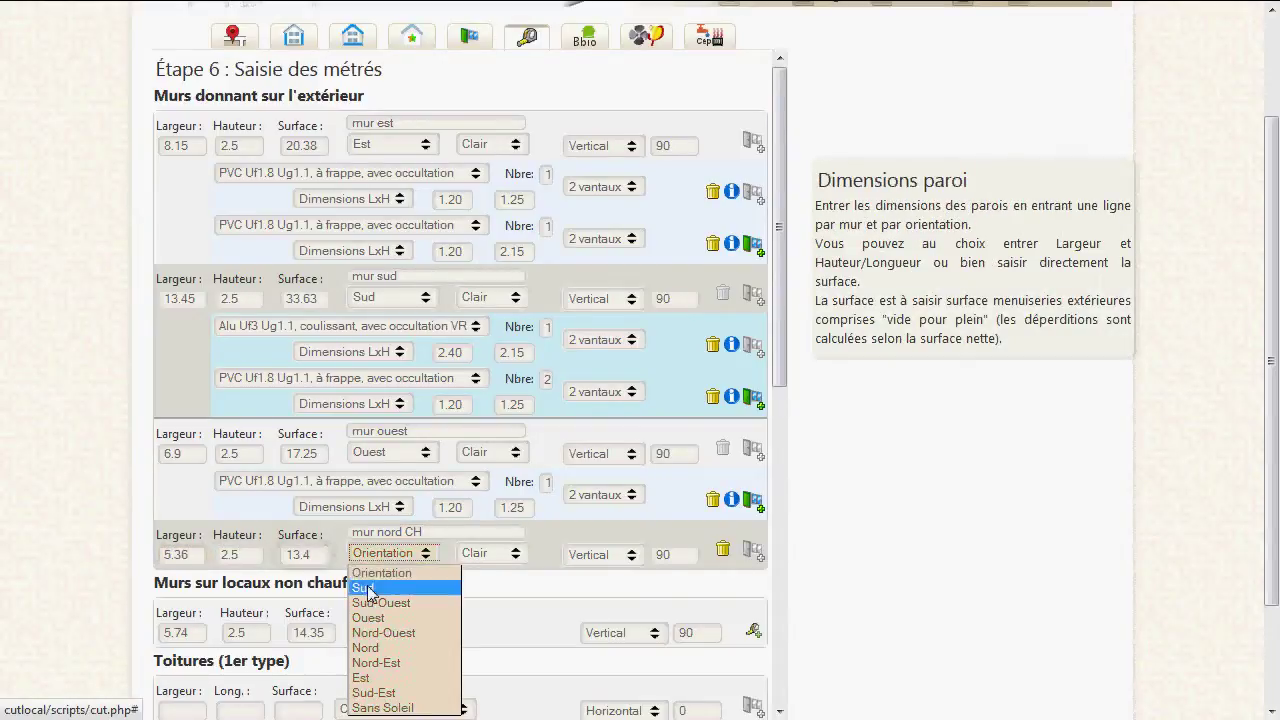
{"action": "left_click", "coordinate": [372, 650]}
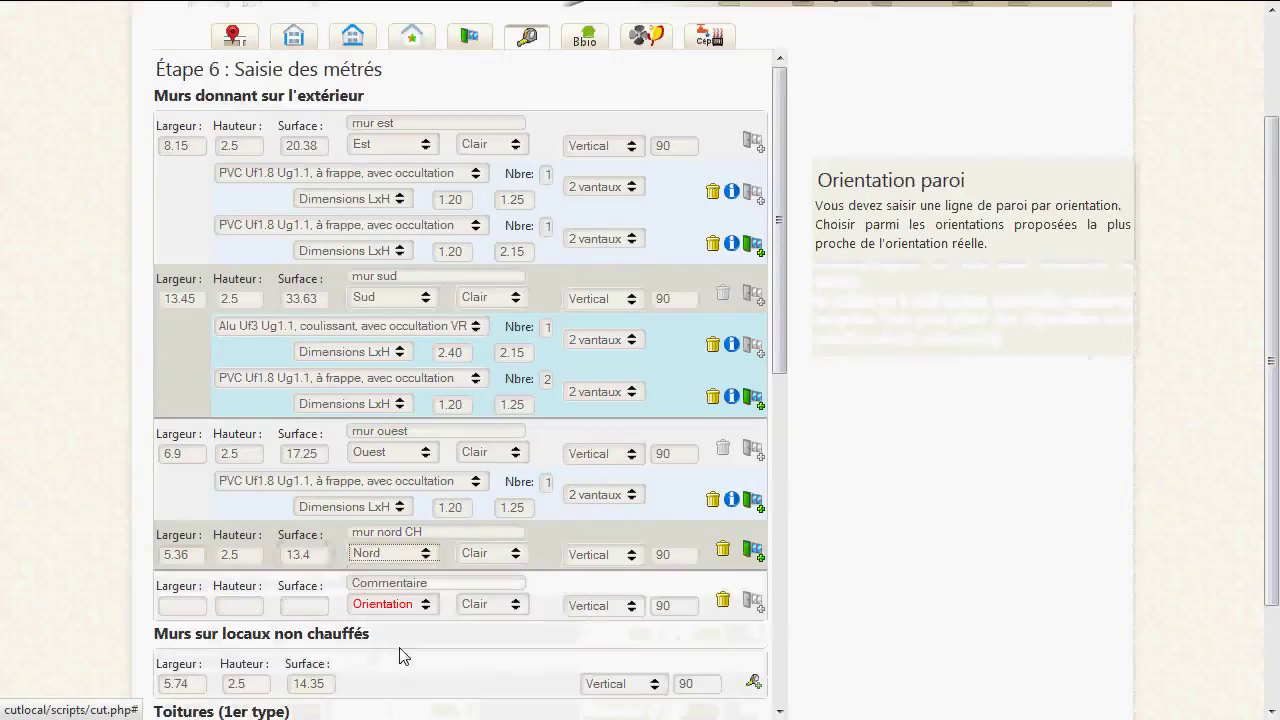
Add a PVC Uf1.8 Ug1.1, à frappe, sans occultation window of 0.60x0.90 to the "mur nord CH" wall and return to the floor plan.
{"action": "left_click", "coordinate": [752, 550]}
{"action": "left_click", "coordinate": [360, 582]}
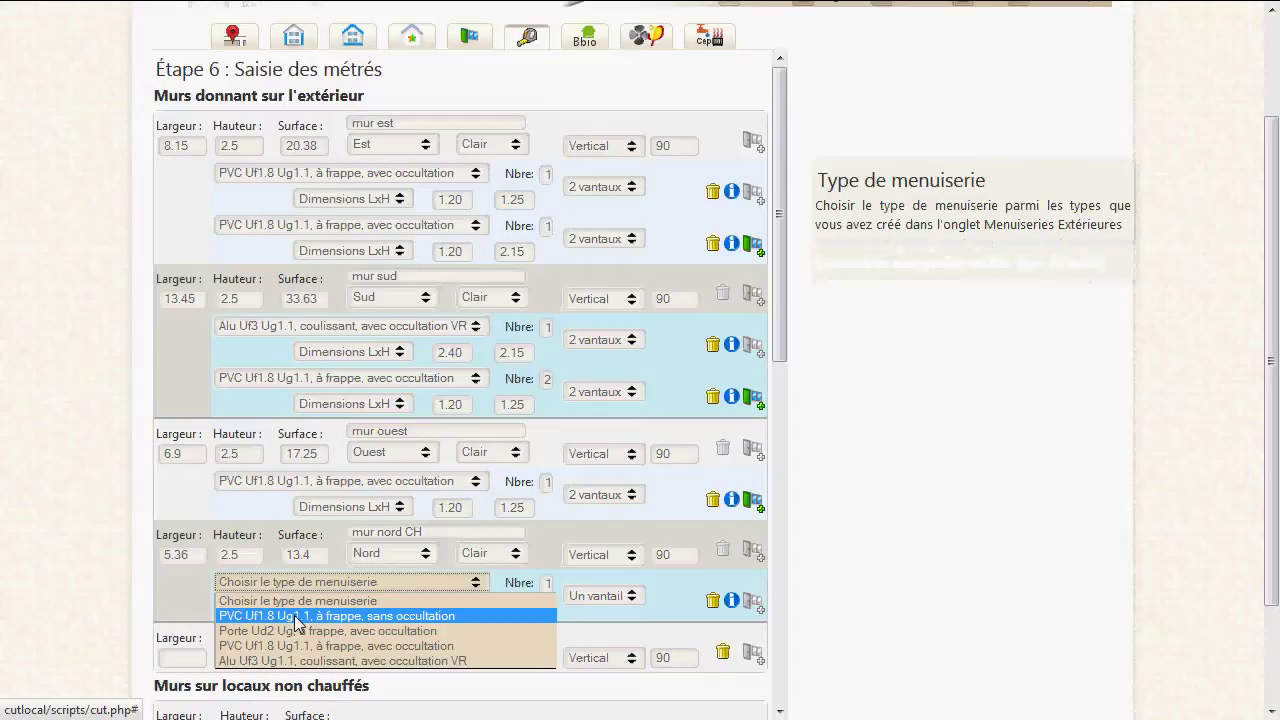
{"action": "left_click", "coordinate": [297, 617]}
{"action": "left_click", "coordinate": [325, 608]}
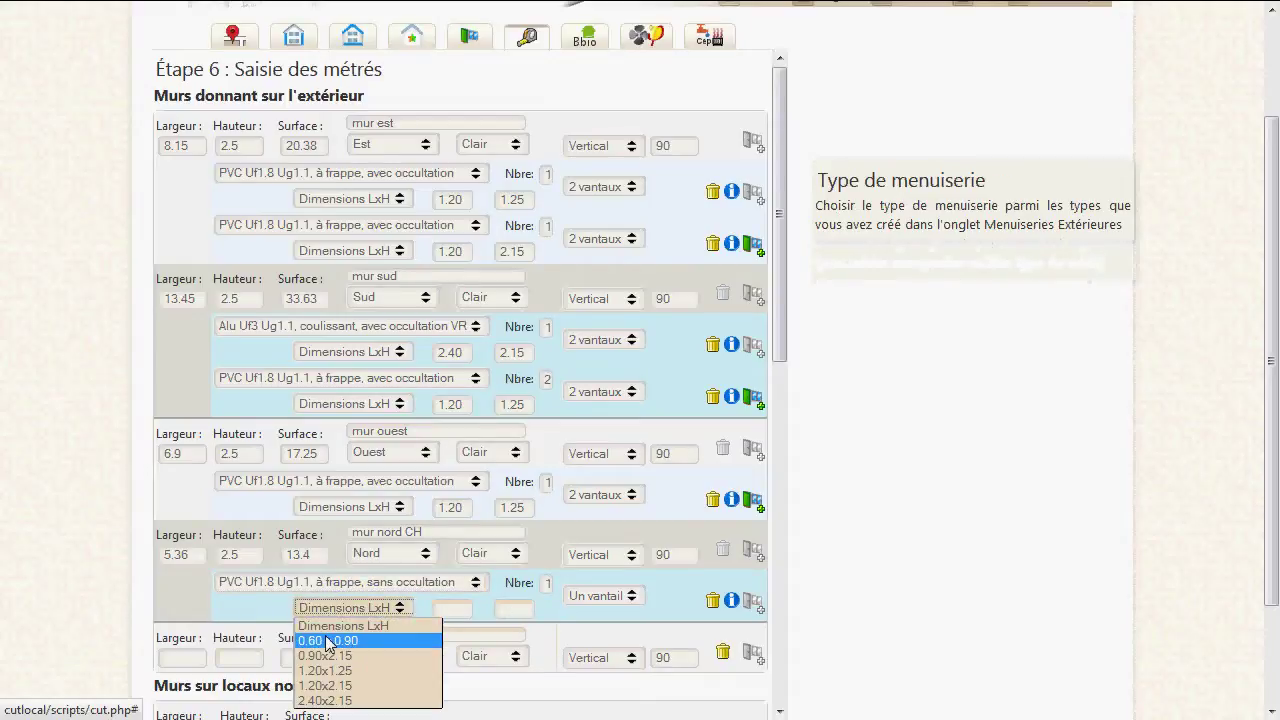
{"action": "left_click", "coordinate": [327, 641]}
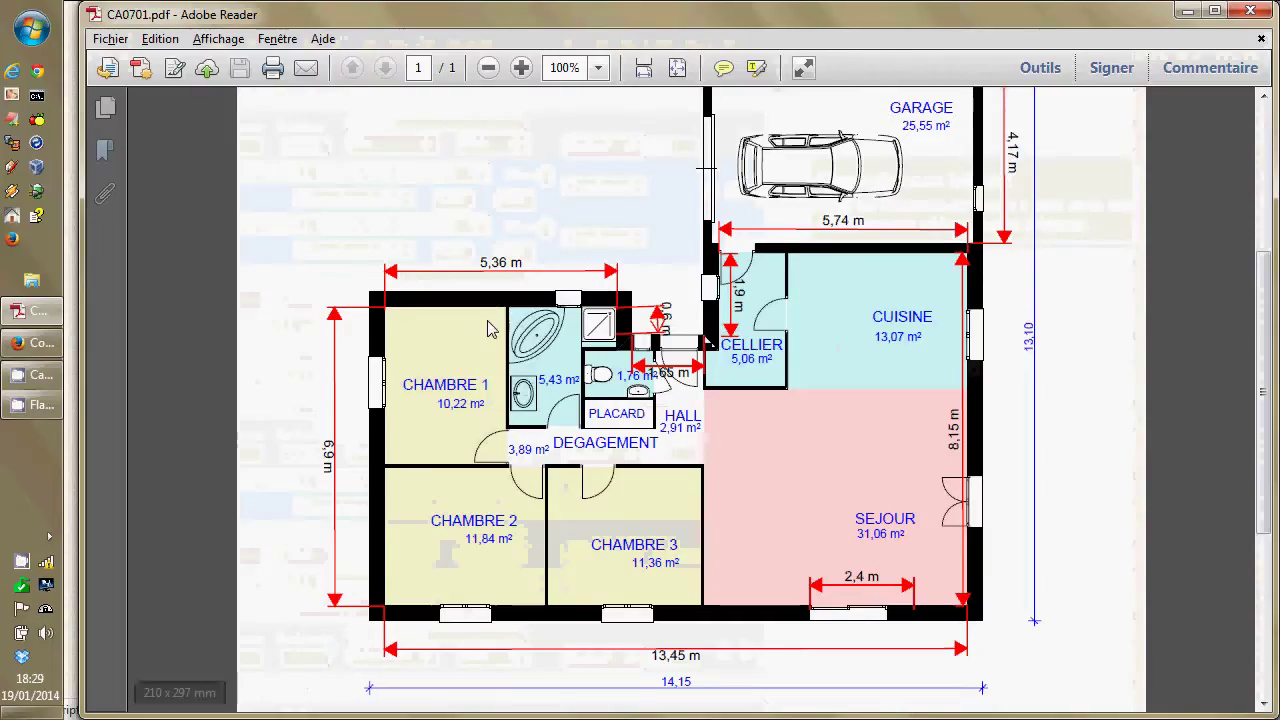
{"action": "mouse_move", "coordinate": [722, 320]}
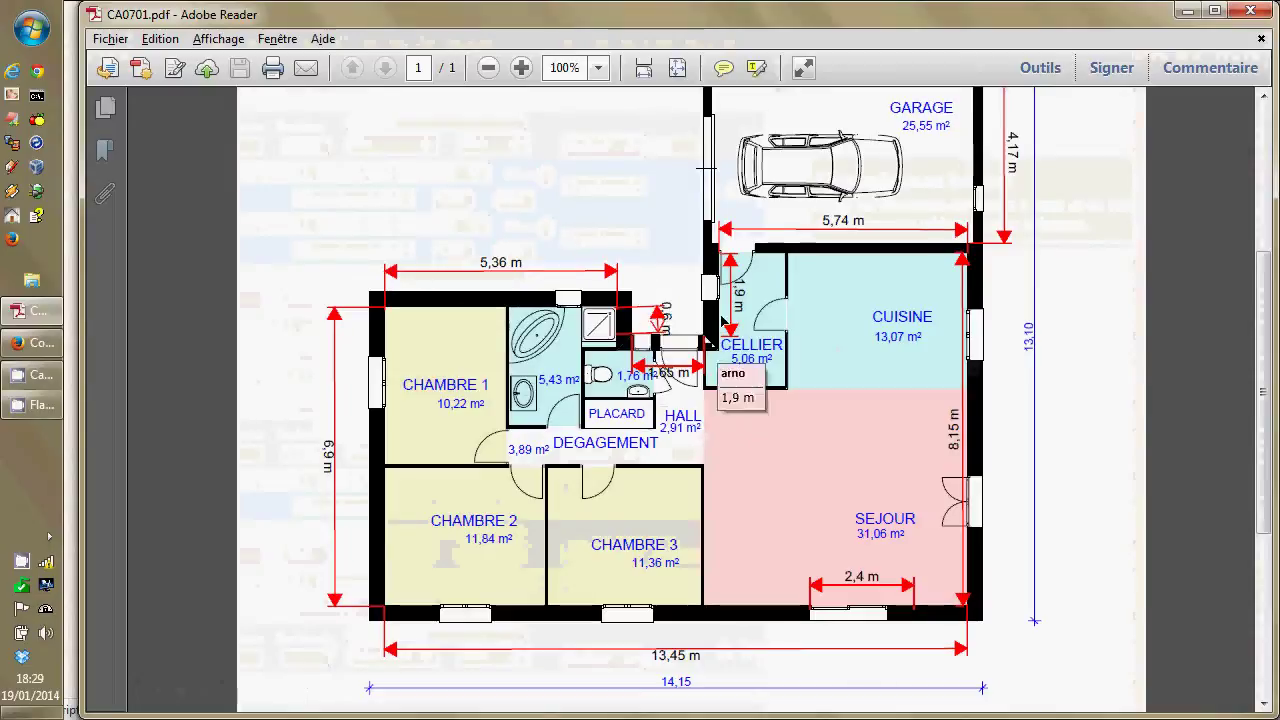
Consult the floor plan and label the blank exterior wall row below "mur nord CH" as "mur est WC".
{"action": "mouse_move", "coordinate": [656, 340]}
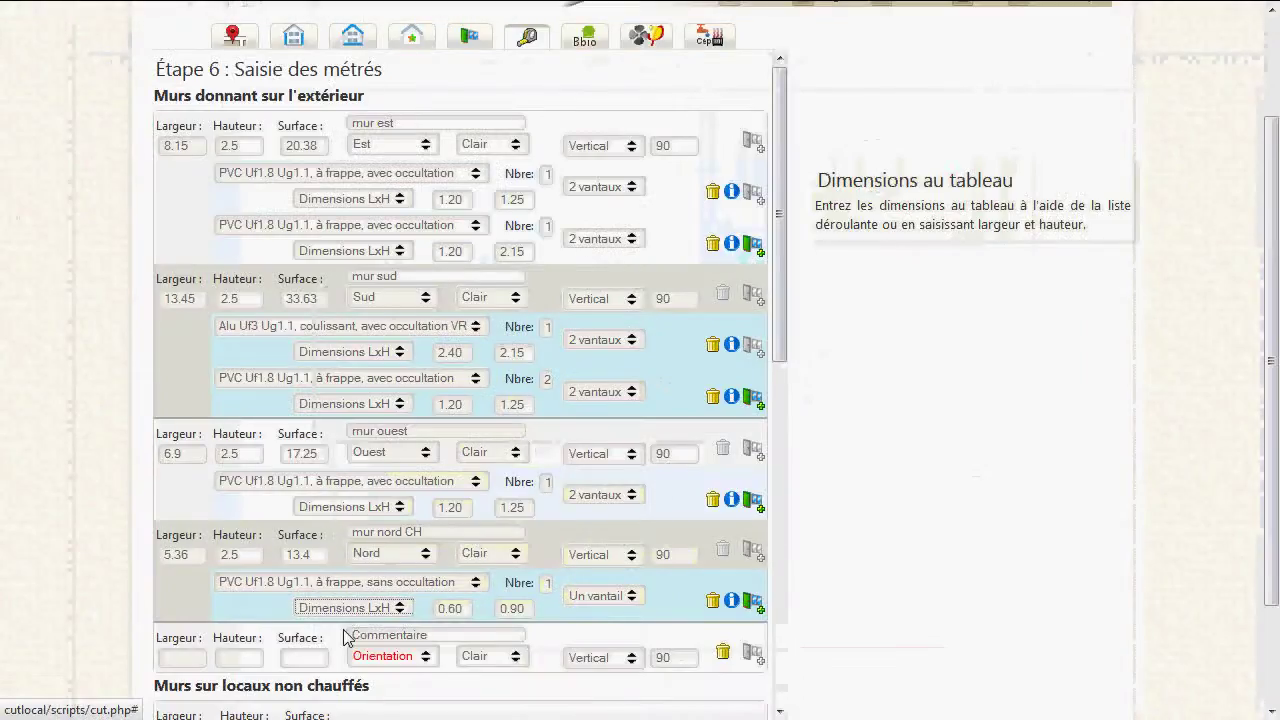
{"action": "left_click", "coordinate": [362, 634]}
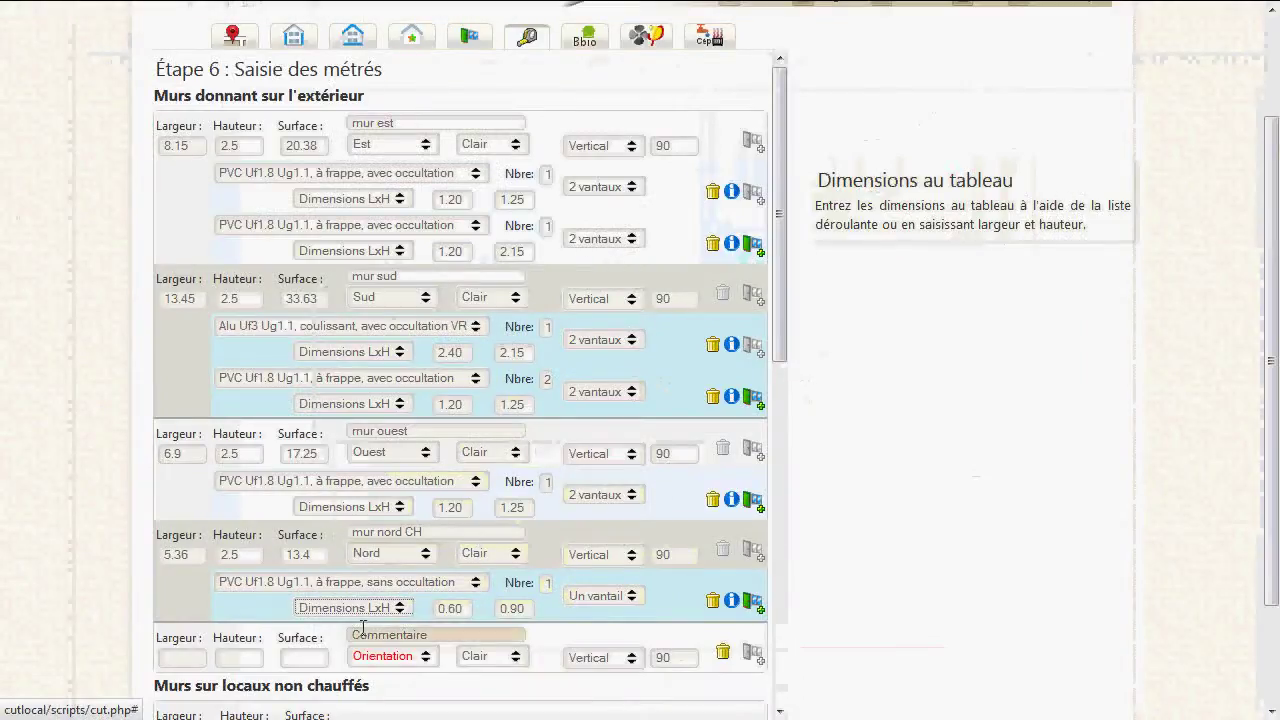
{"action": "type", "text": "mu"}
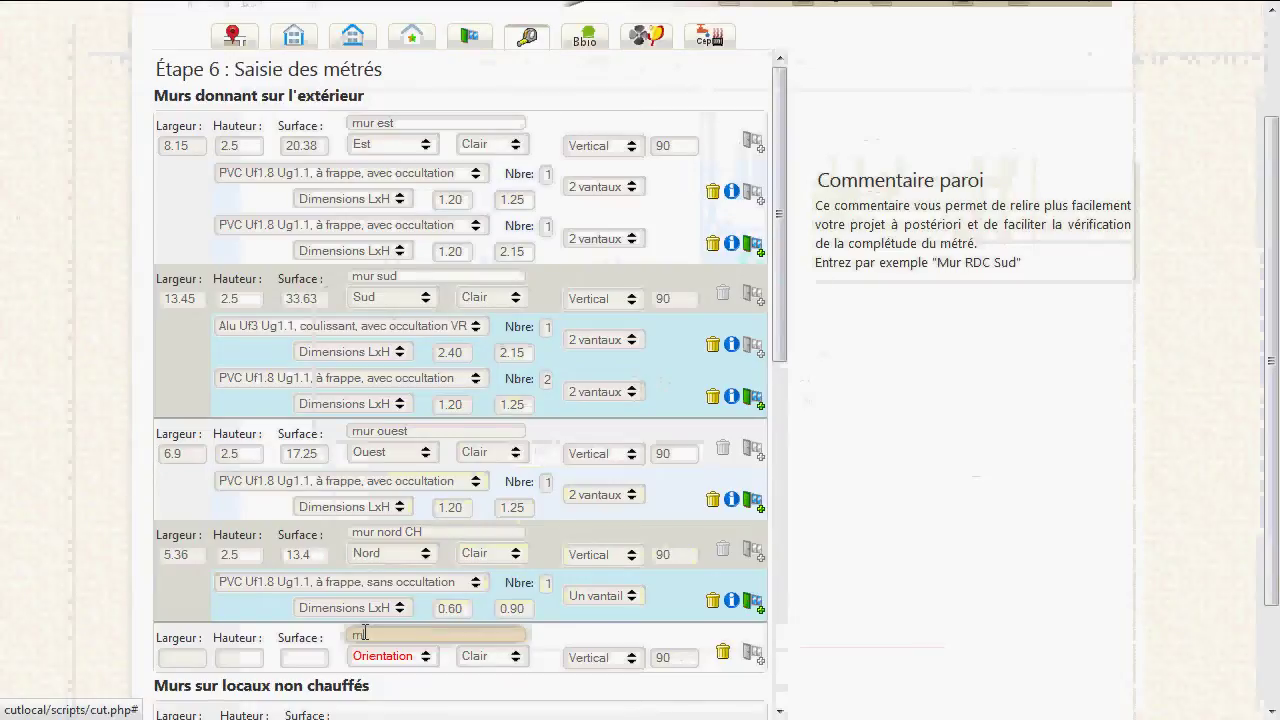
{"action": "type", "text": "r est"}
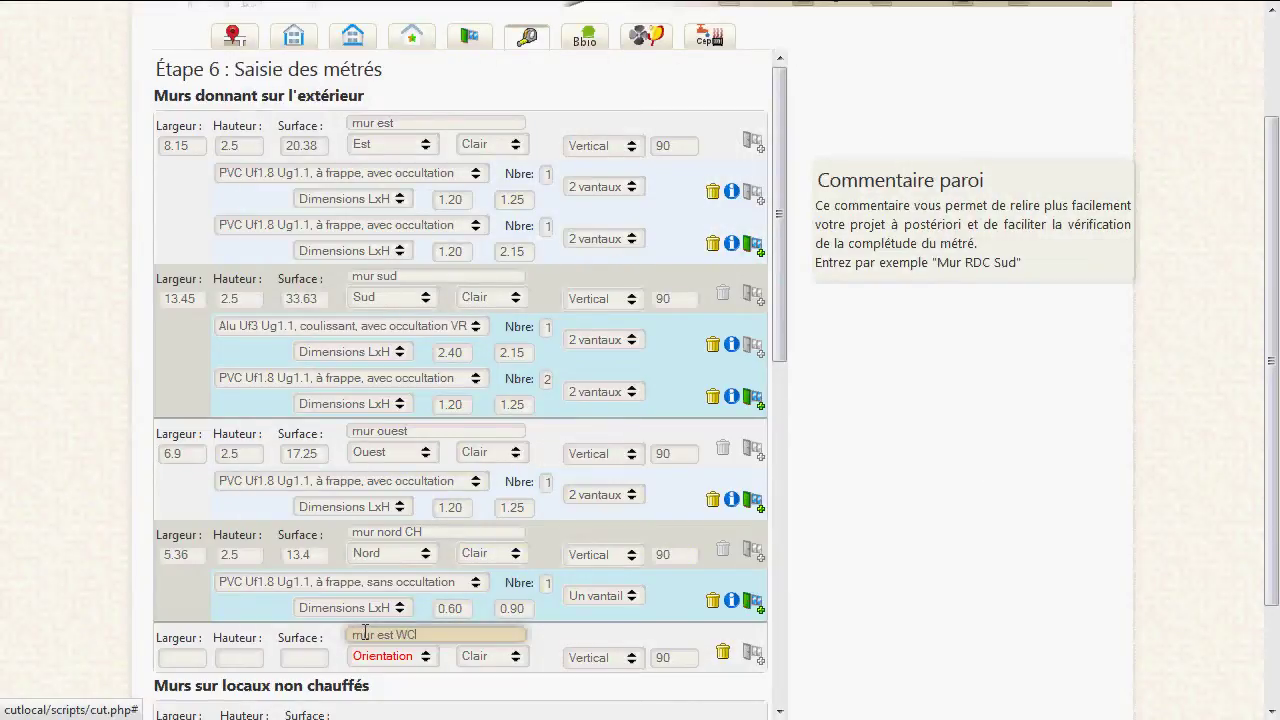
{"action": "type", "text": " WC"}
Set the "mur est WC" wall to width 0.6, height 2.5 and orientation Est.
{"action": "left_click", "coordinate": [195, 660]}
{"action": "type", "text": "0.6"}
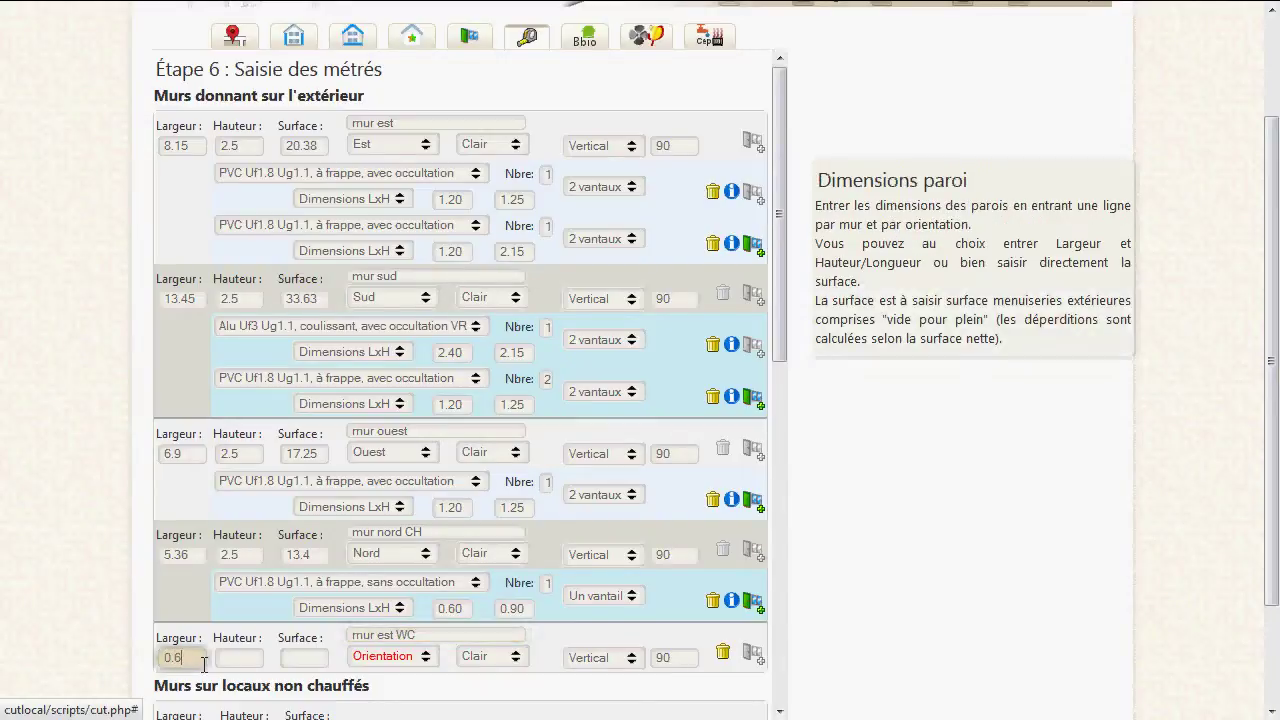
{"action": "key", "text": "Tab"}
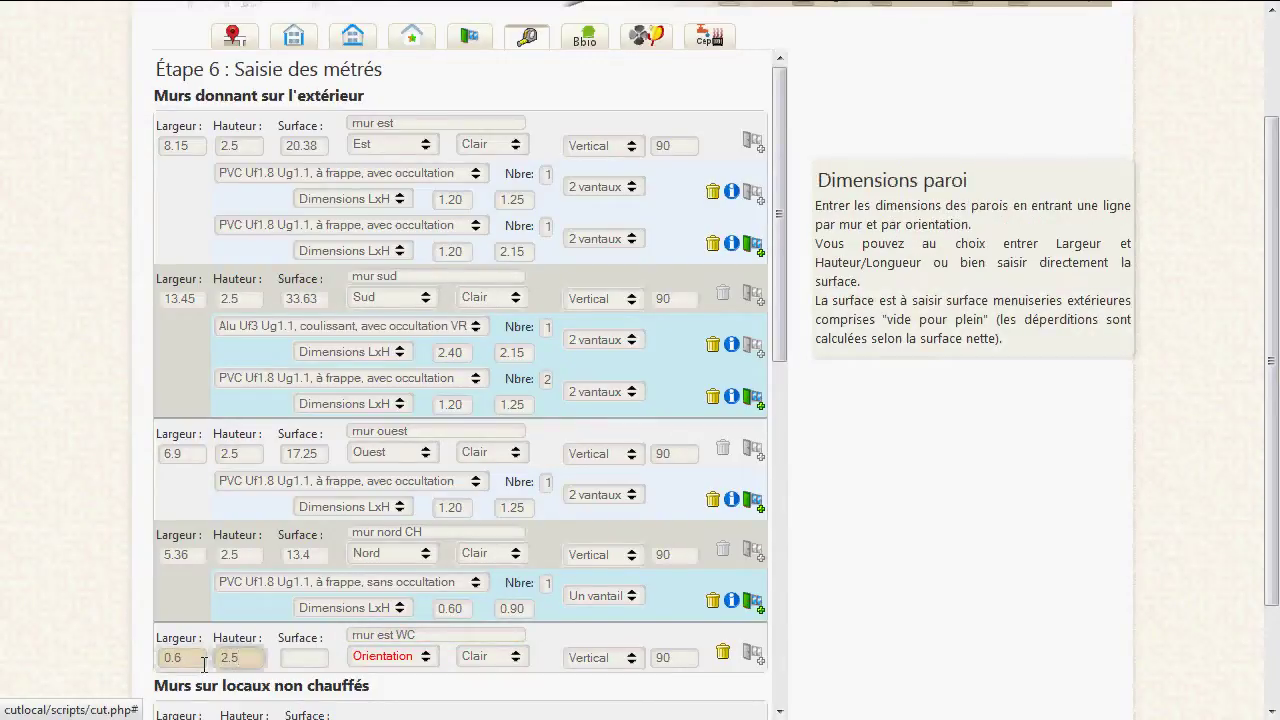
{"action": "left_click", "coordinate": [366, 660]}
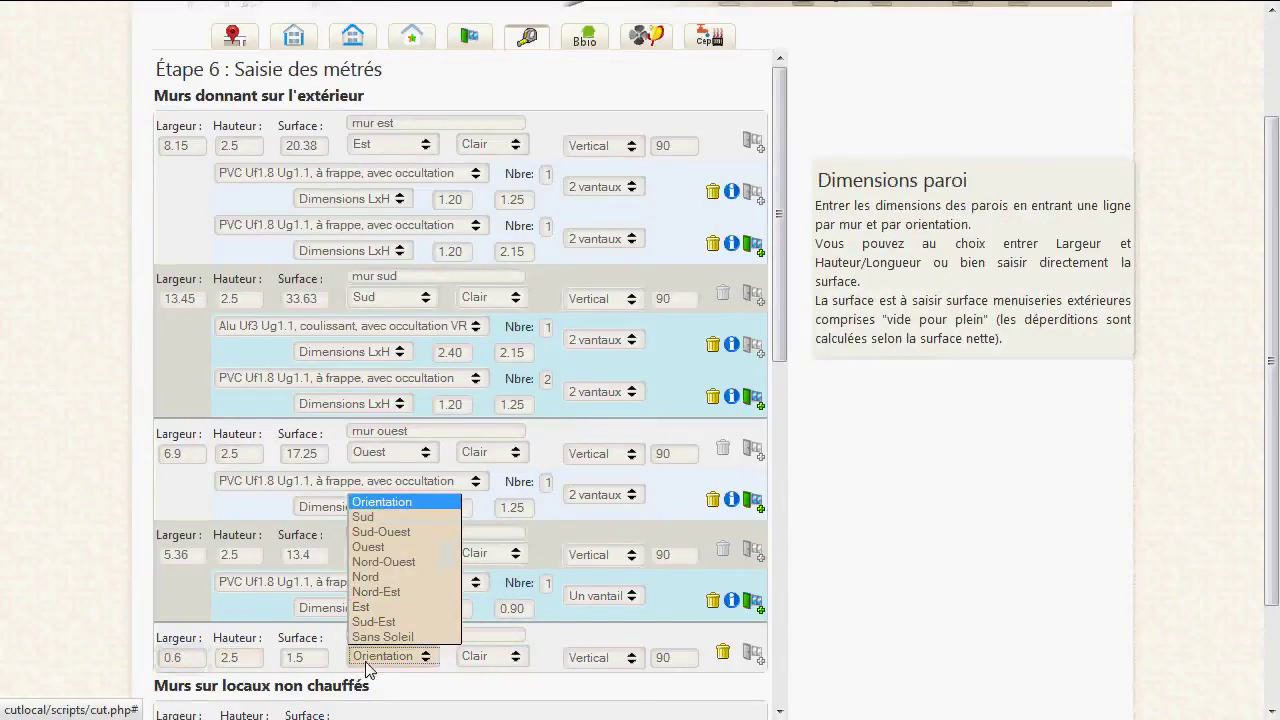
{"action": "left_click", "coordinate": [378, 607]}
Label the blank exterior wall row below "mur est WC" as "mur nord entrée".
{"action": "scroll", "coordinate": [946, 640], "scroll_direction": "down", "scroll_amount": 4}
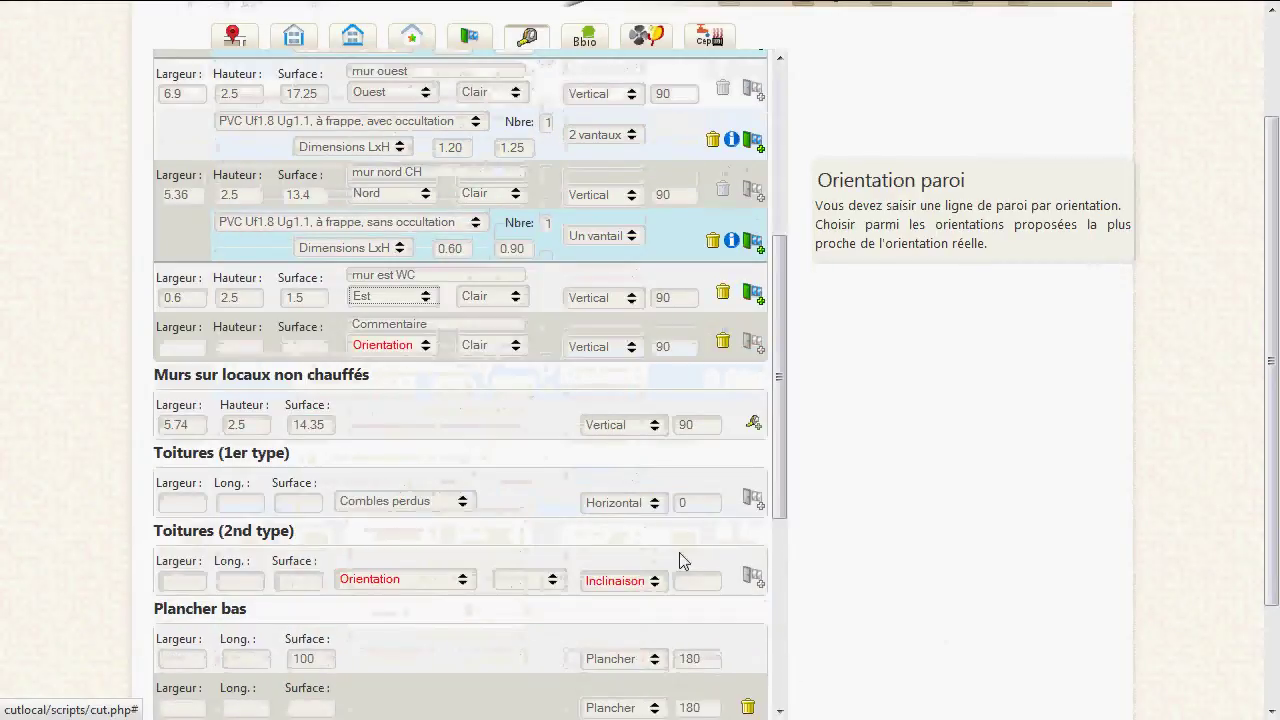
{"action": "left_click", "coordinate": [428, 325]}
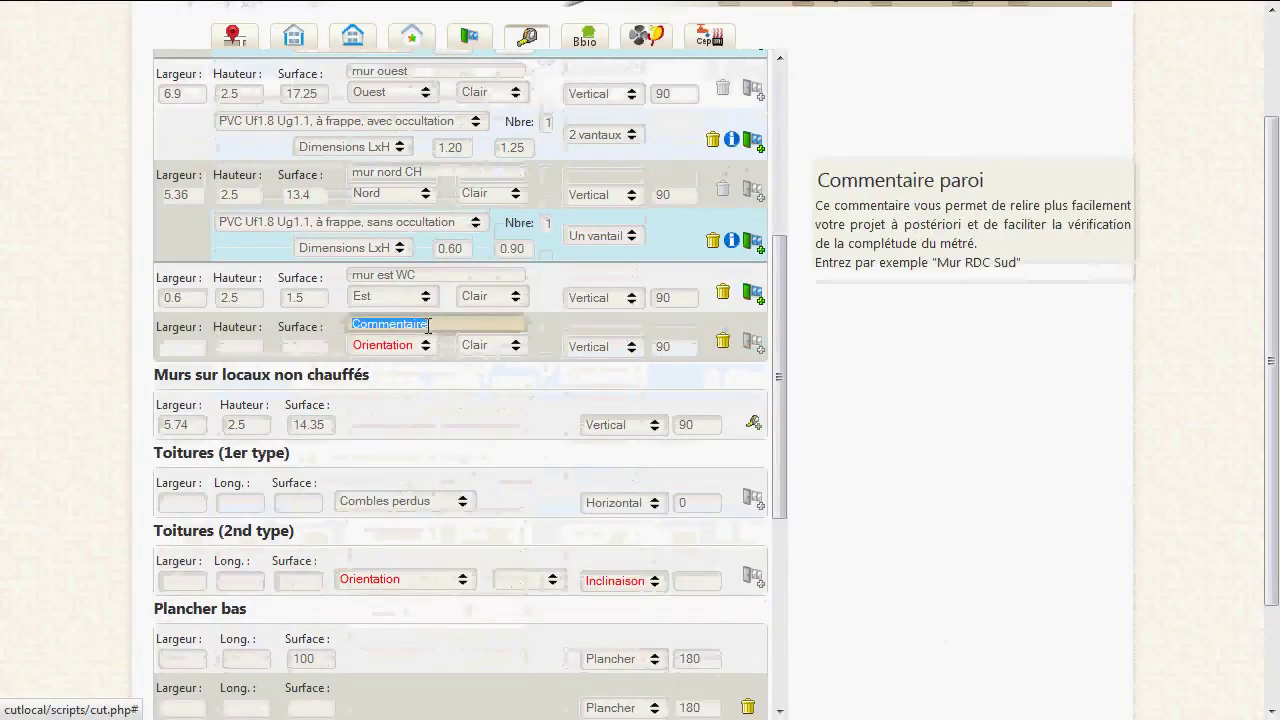
{"action": "type", "text": "mul"}
{"action": "type", "text": " nord en"}
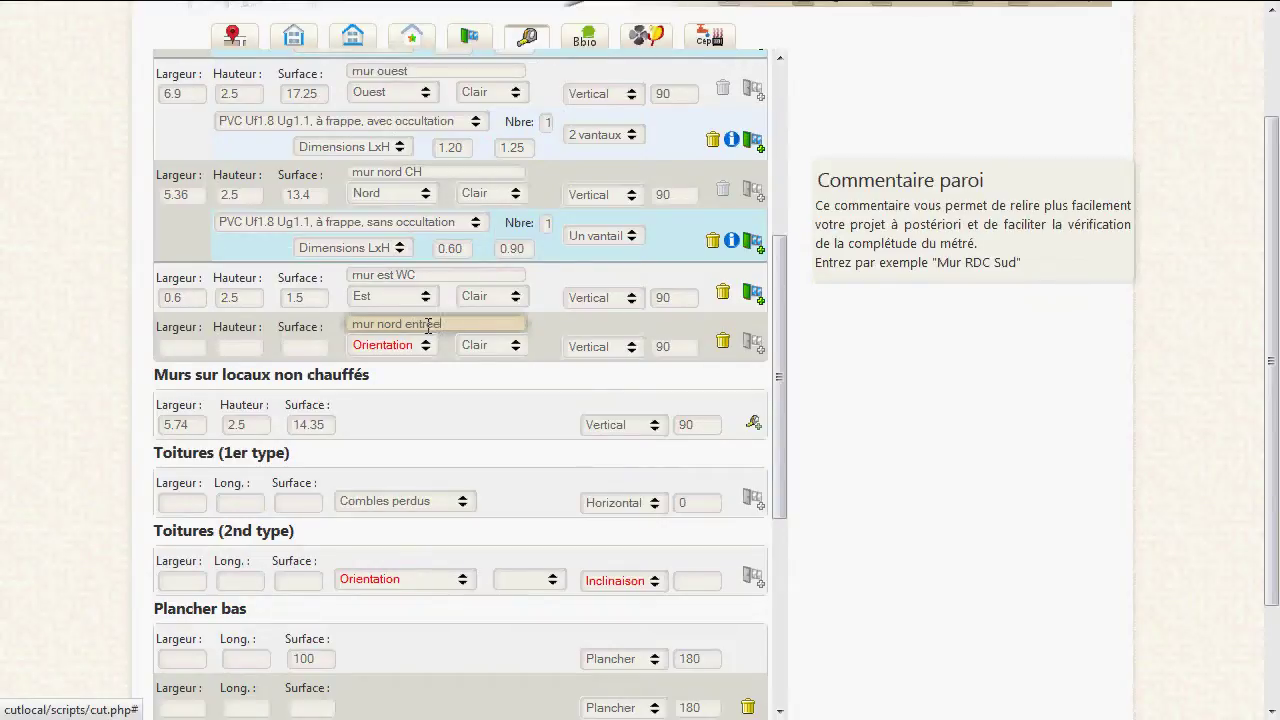
Check the entrance wall on the floor plan and set "mur nord entrée" to width 1.65, height 2.5 and orientation Nord.
{"action": "left_click", "coordinate": [201, 349]}
{"action": "key", "text": "alt+Tab"}
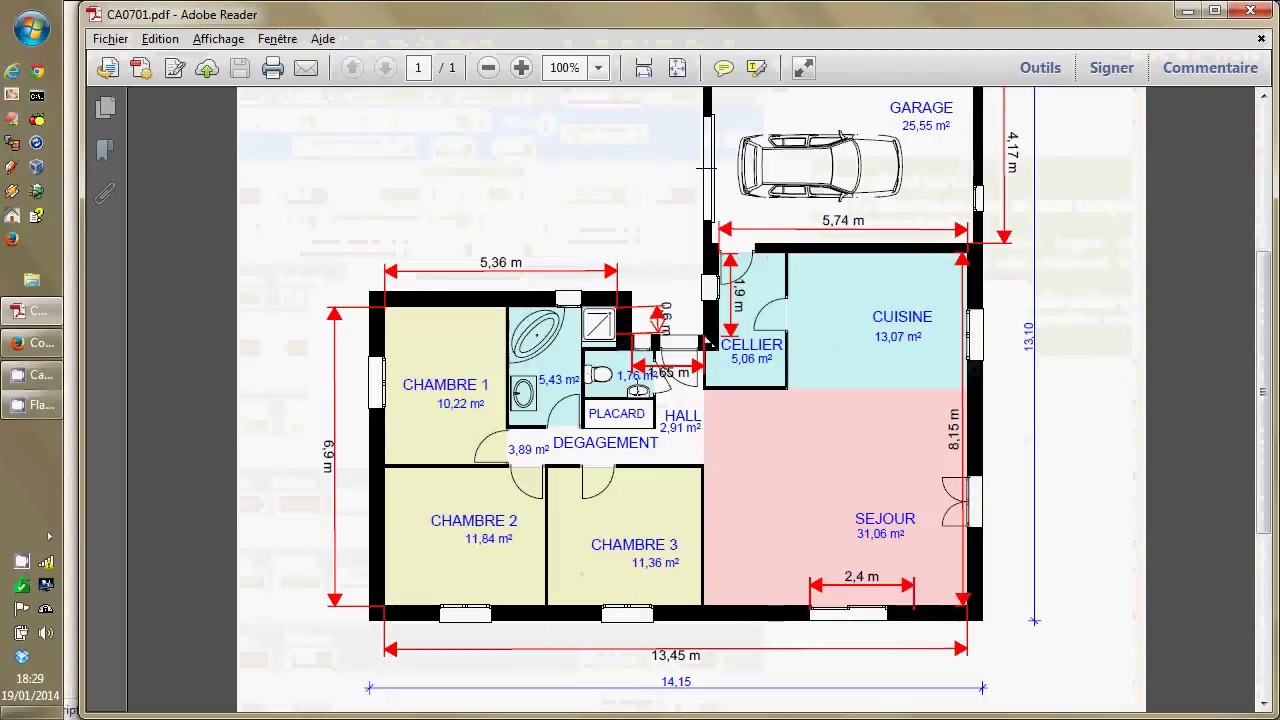
{"action": "key", "text": "alt+Tab"}
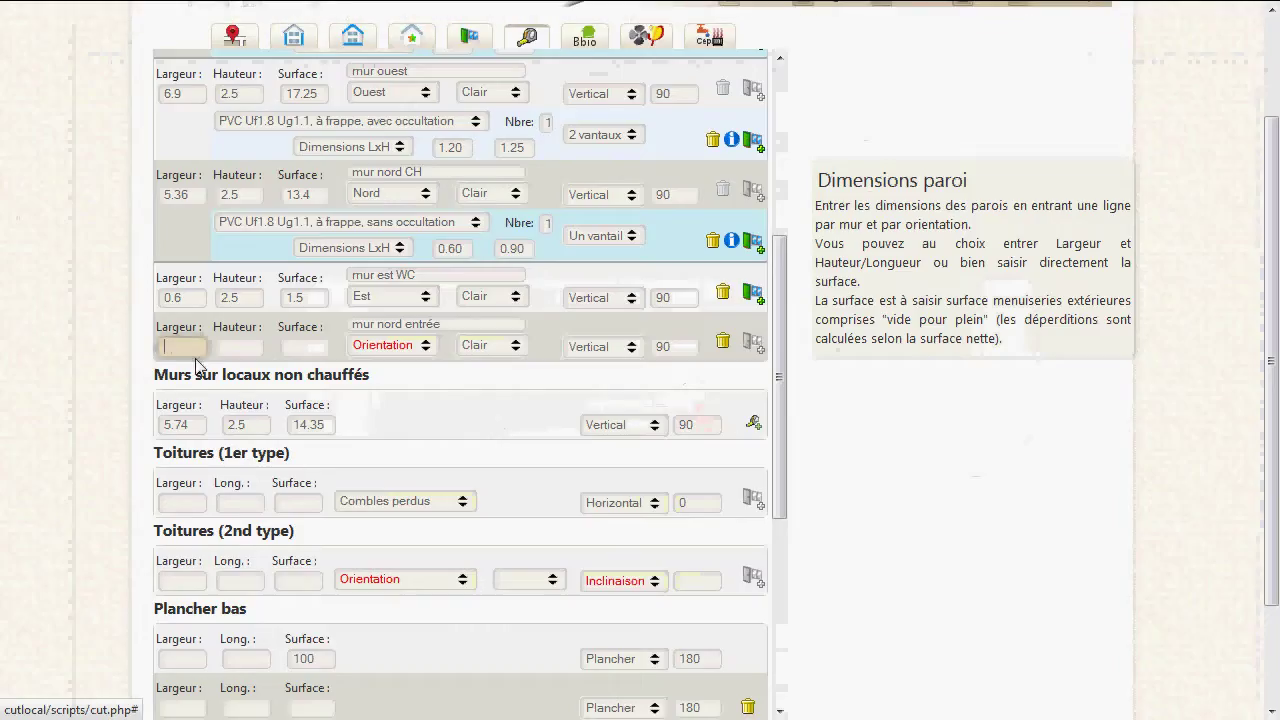
{"action": "key", "text": "Tab"}
{"action": "type", "text": "2"}
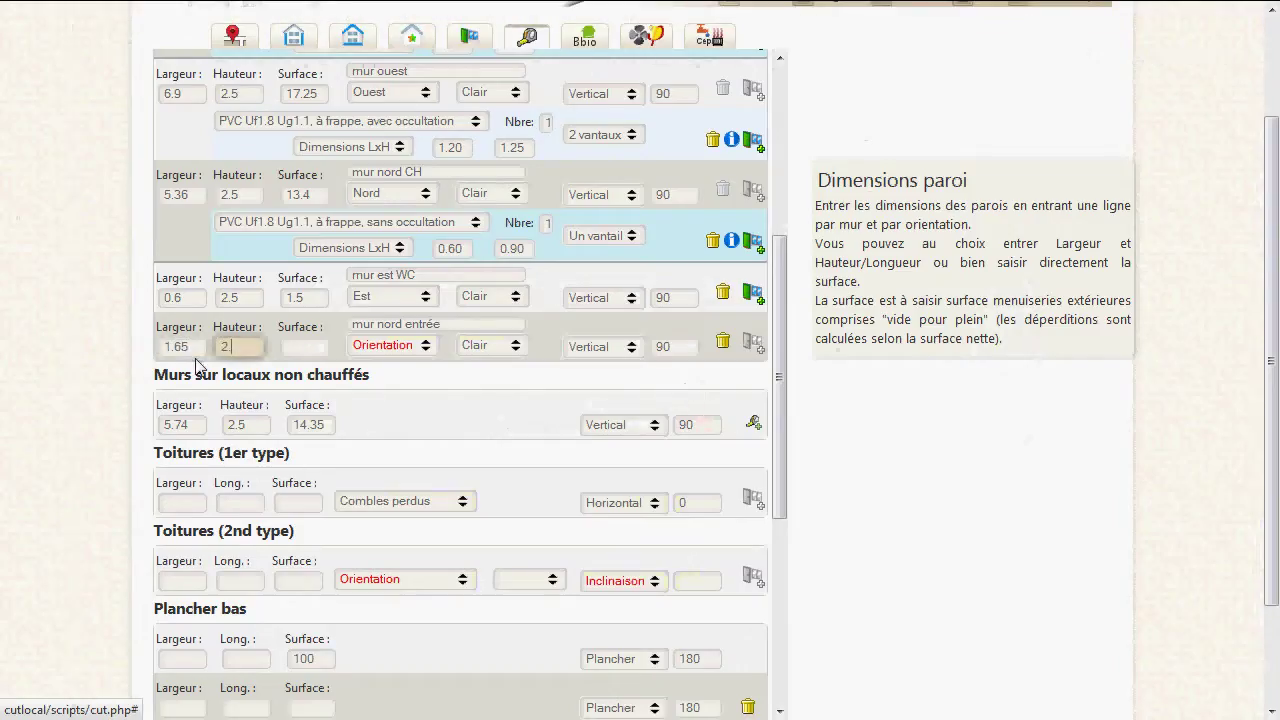
{"action": "key", "text": "Tab"}
{"action": "left_click", "coordinate": [390, 345]}
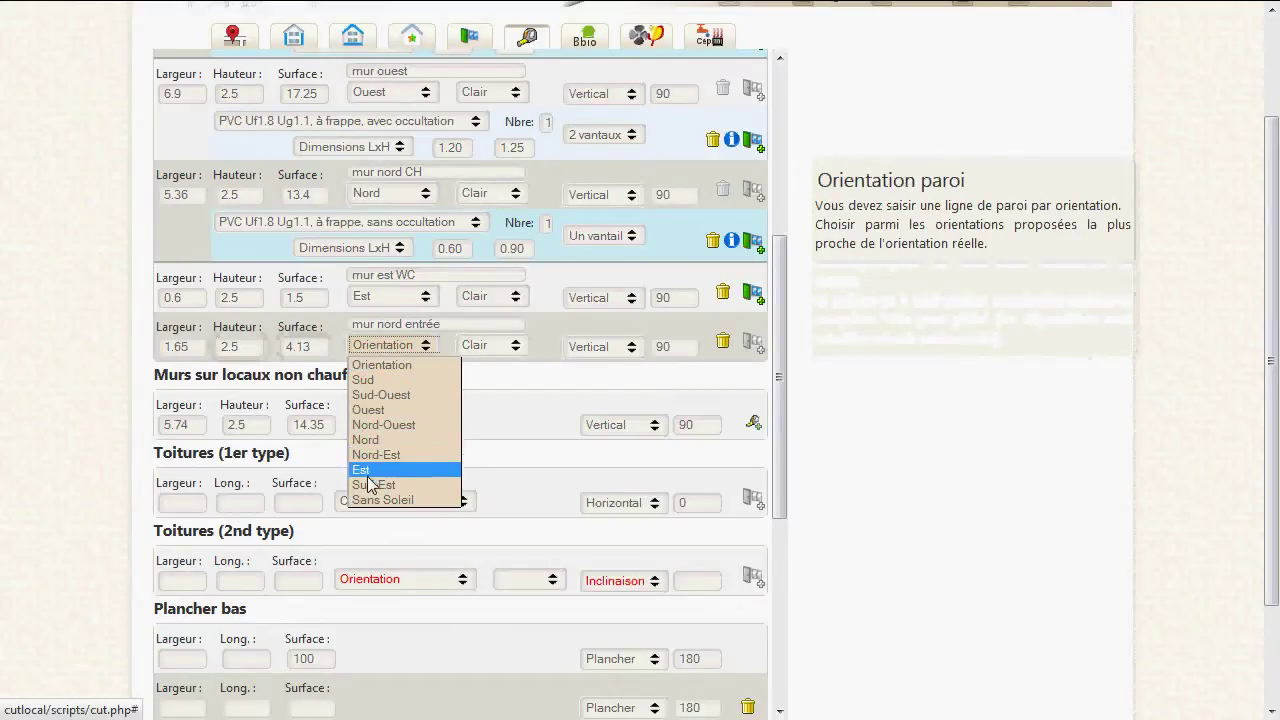
{"action": "left_click", "coordinate": [365, 440]}
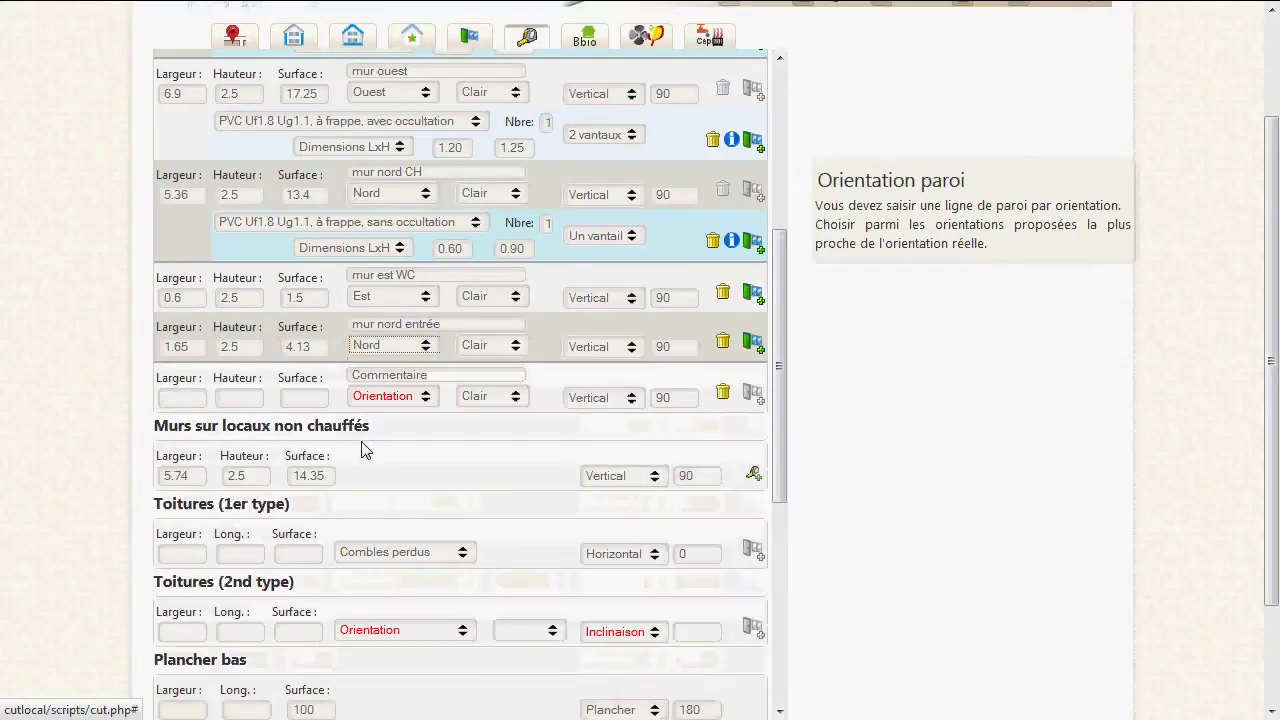
Add a PVC Uf1.8 Ug1.1, à frappe, sans occultation window of 0.60x0.90 to the "mur nord entrée" wall.
{"action": "left_click", "coordinate": [753, 342]}
{"action": "left_click", "coordinate": [318, 375]}
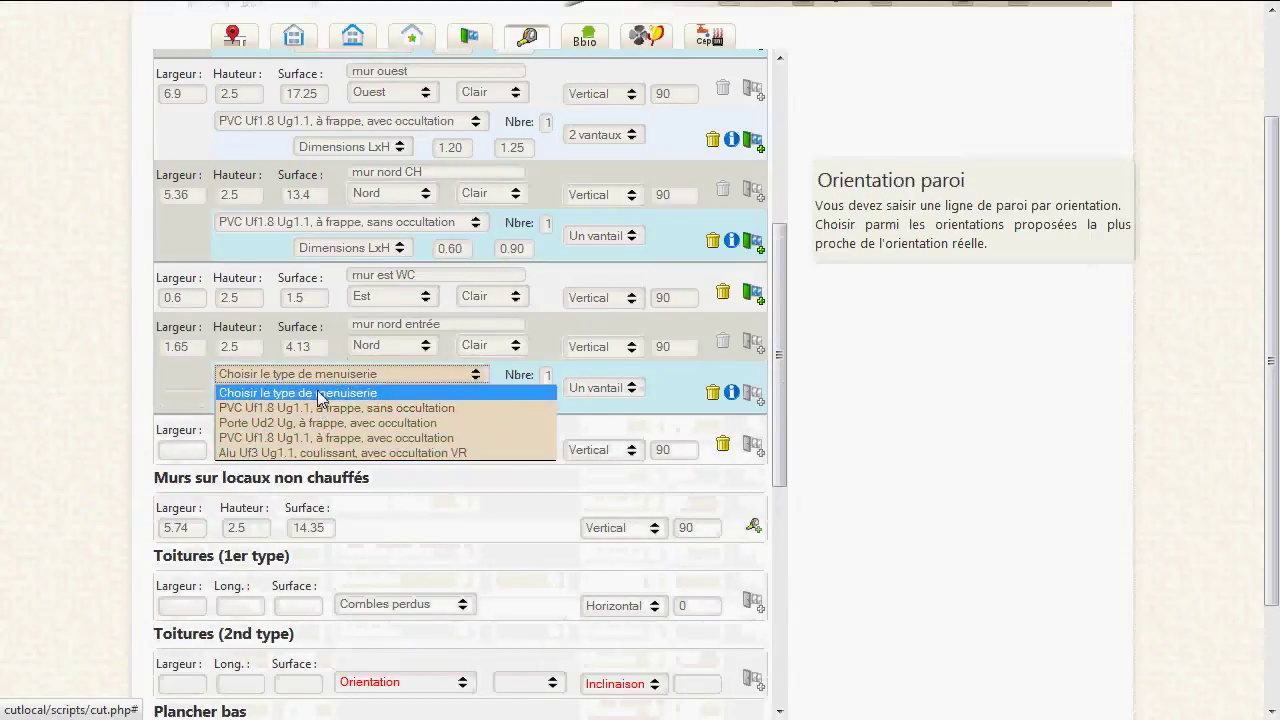
{"action": "left_click", "coordinate": [320, 408]}
{"action": "left_click", "coordinate": [323, 404]}
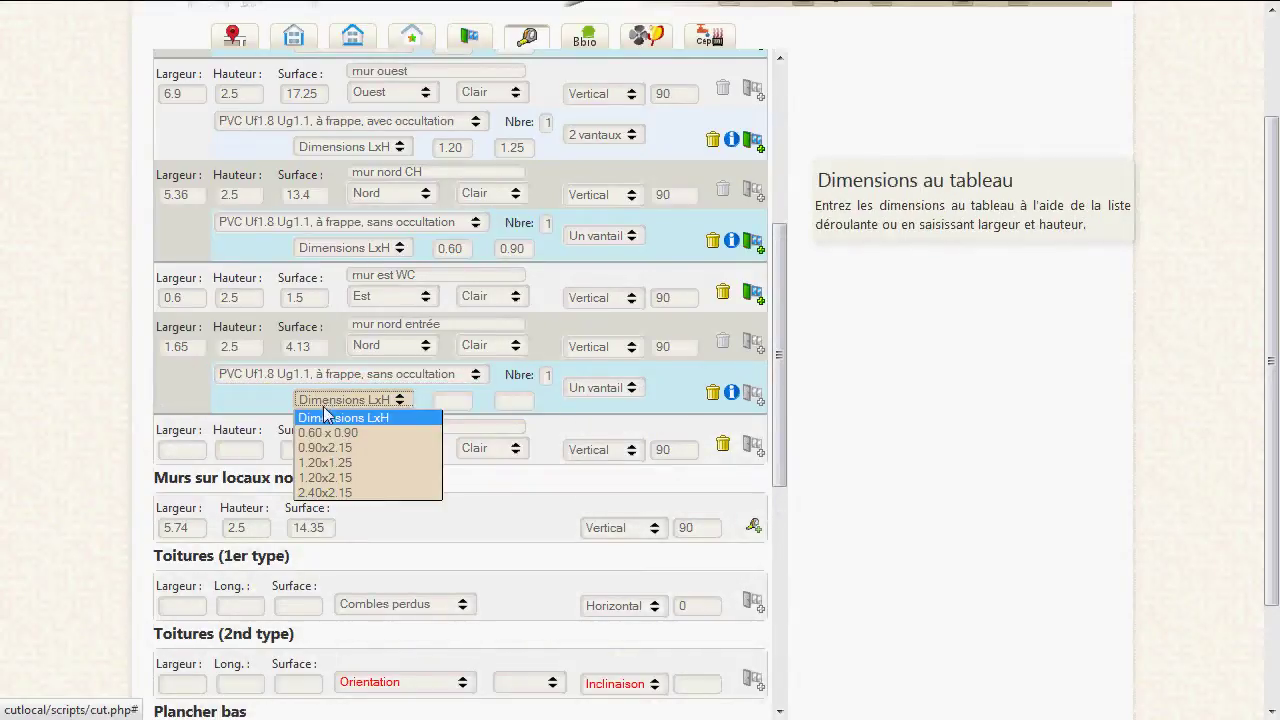
{"action": "left_click", "coordinate": [327, 432]}
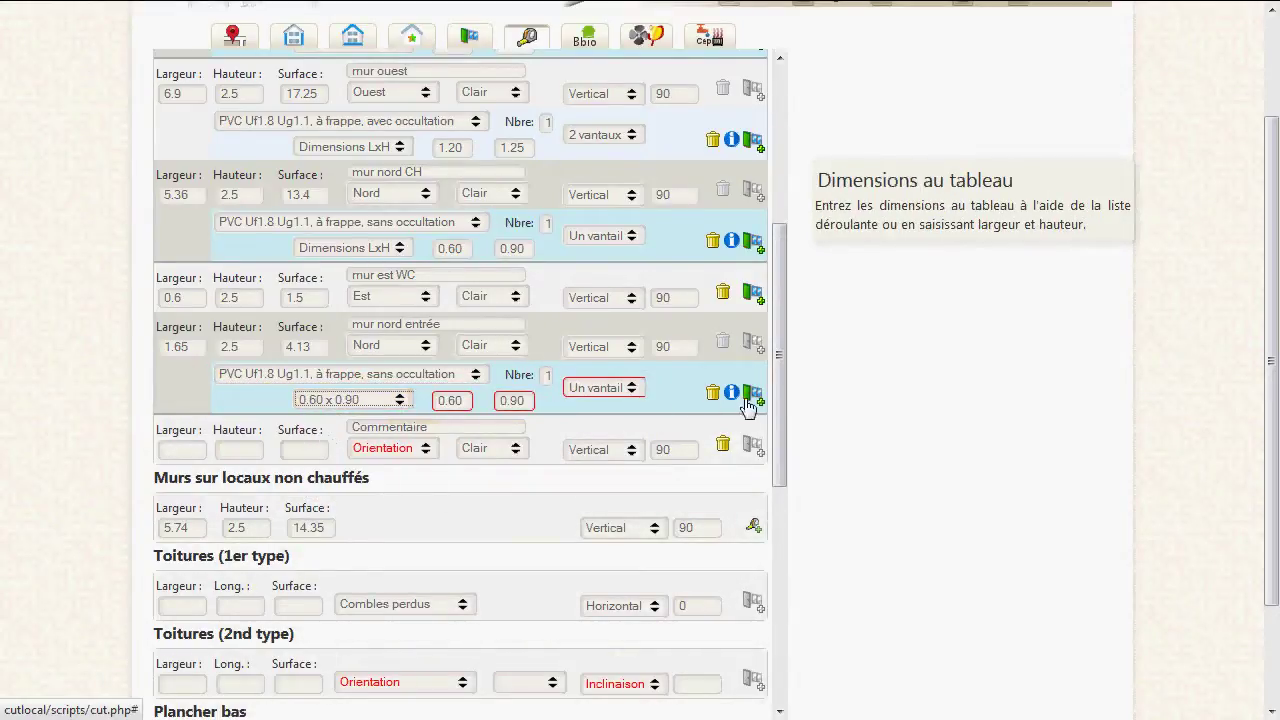
Add a Porte Ud2 Ug, à frappe, avec occultation of 0.90x2.15 to the "mur nord entrée" wall and return to the floor plan.
{"action": "left_click", "coordinate": [752, 395]}
{"action": "left_click", "coordinate": [330, 427]}
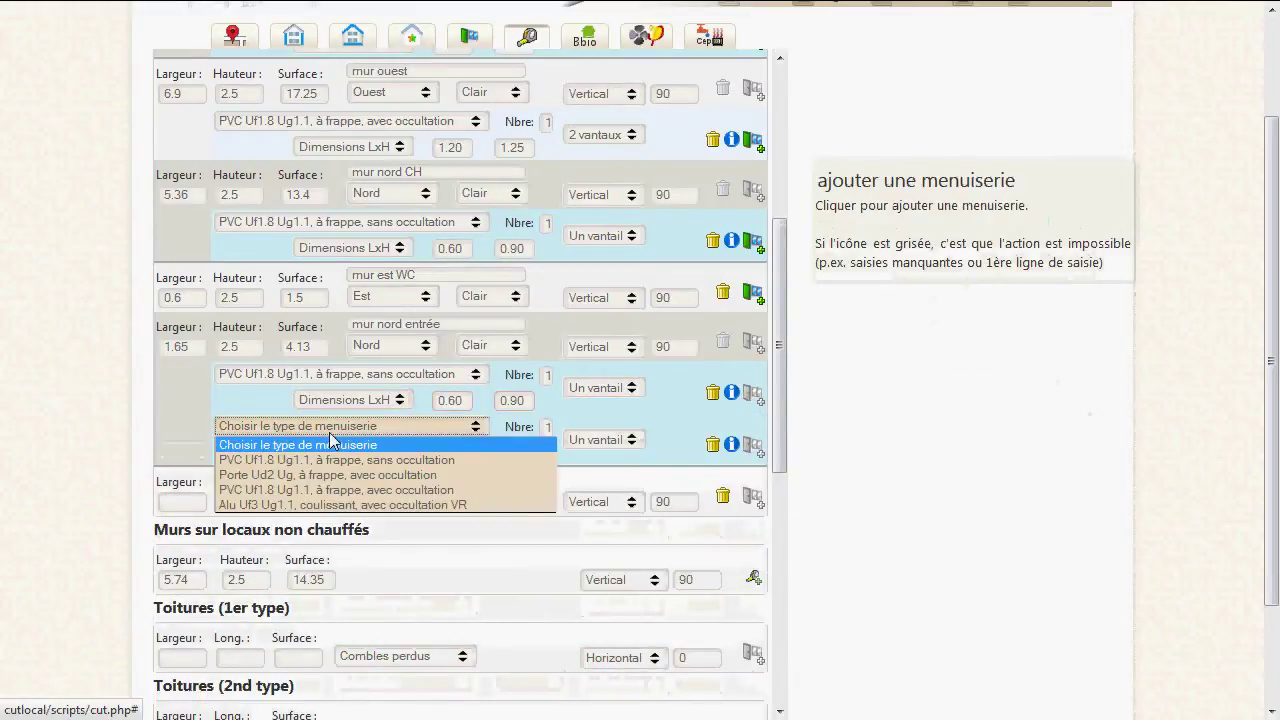
{"action": "left_click", "coordinate": [306, 478]}
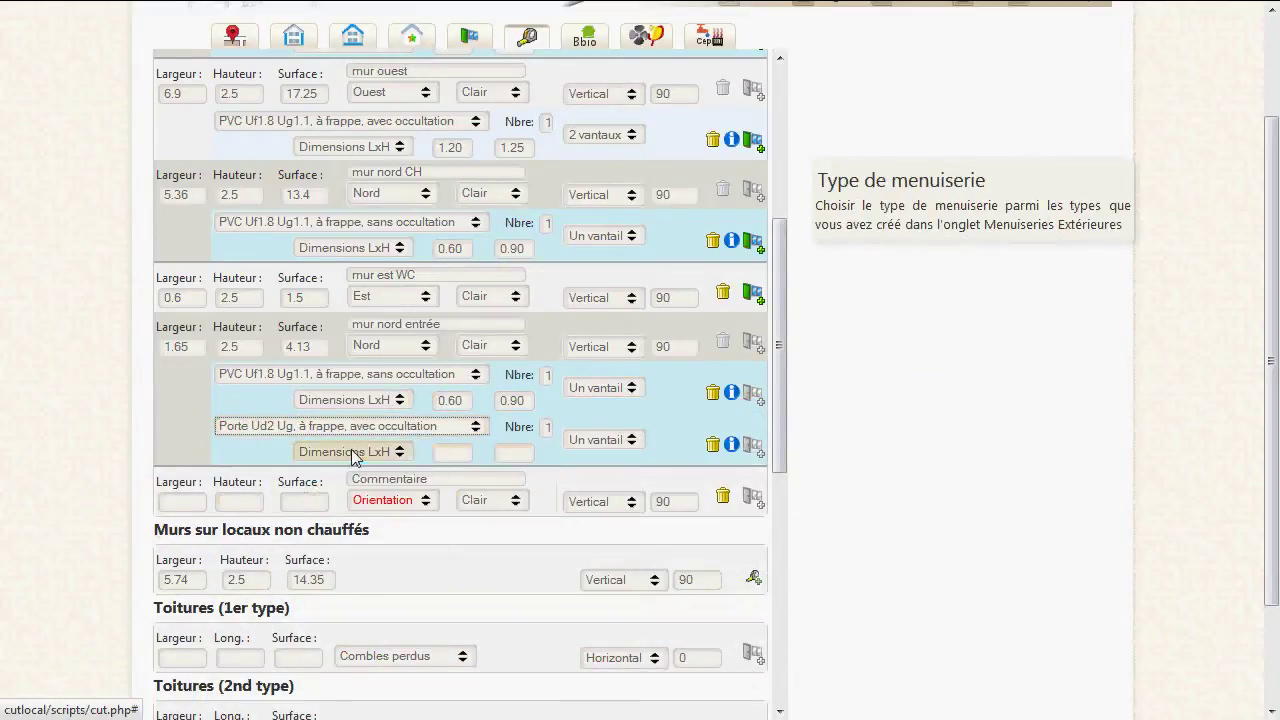
{"action": "left_click", "coordinate": [352, 452]}
{"action": "left_click", "coordinate": [335, 499]}
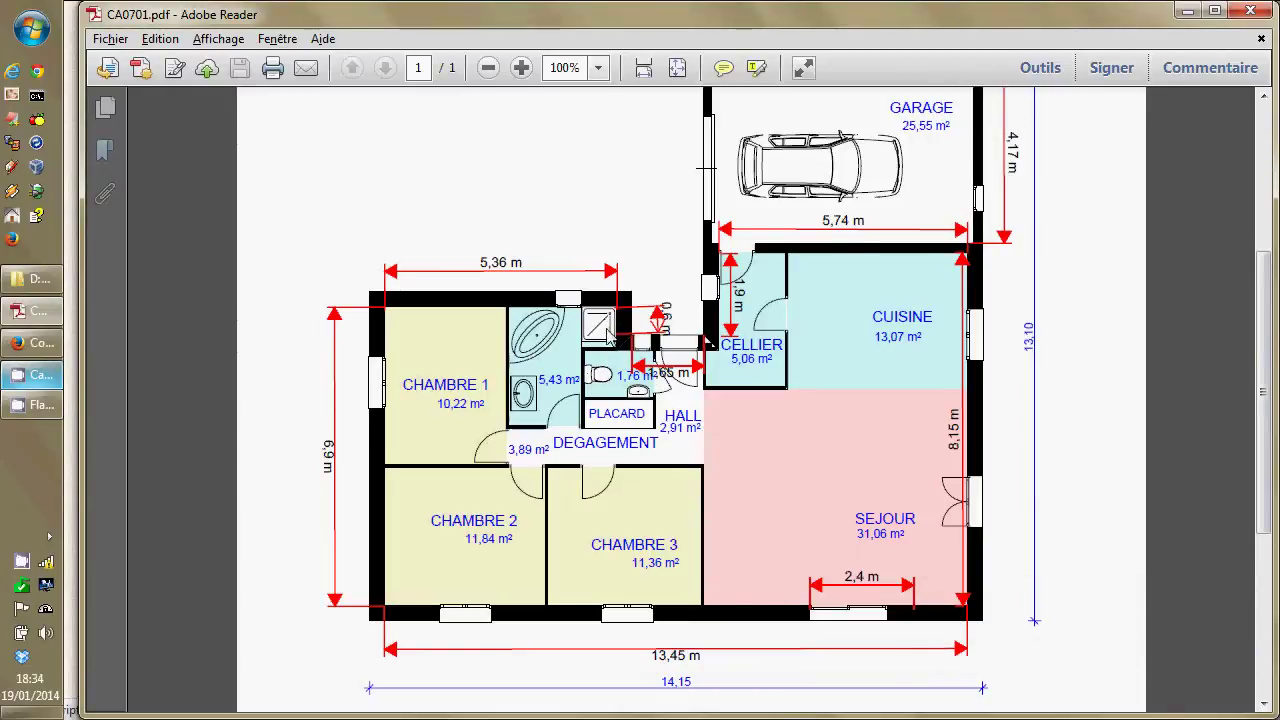
{"action": "mouse_move", "coordinate": [637, 345]}
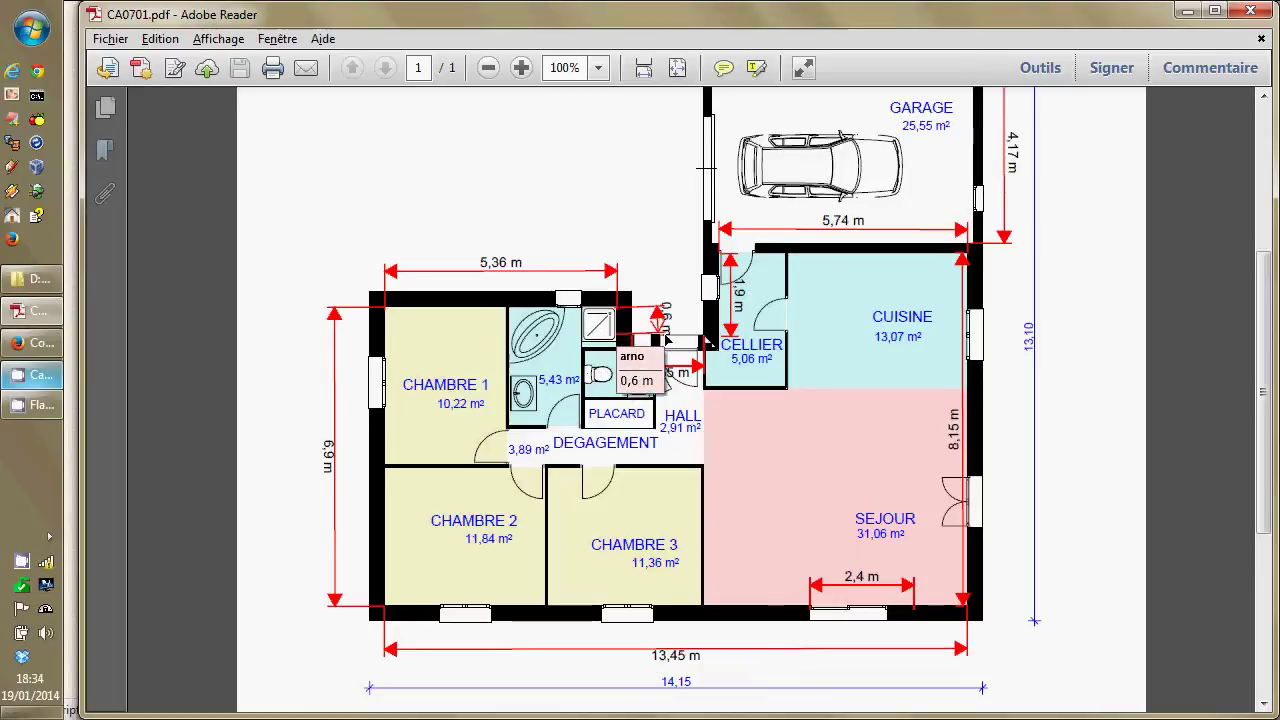